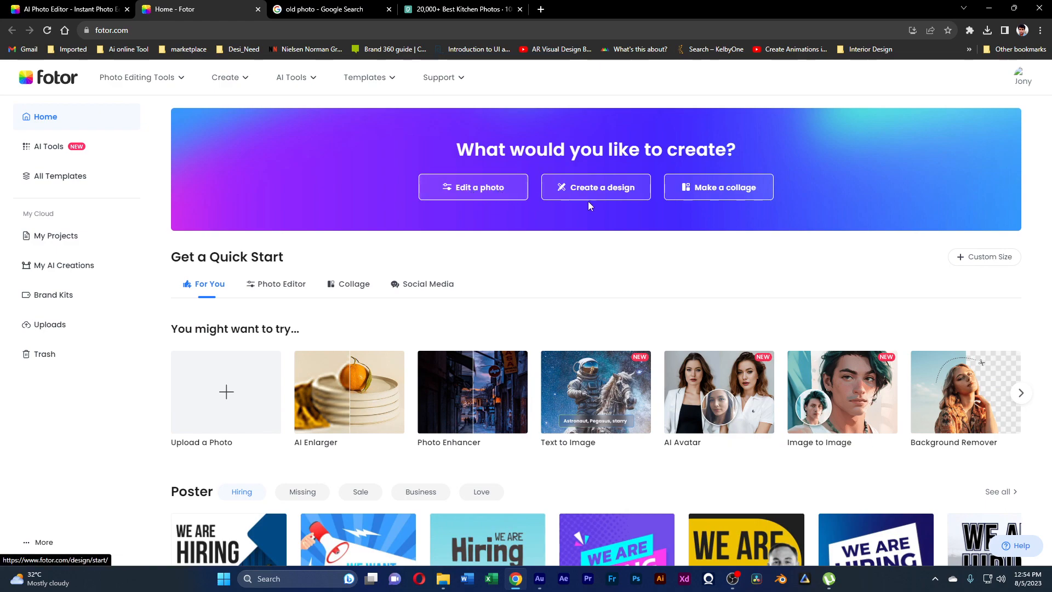
scroll(266, 279, down, 4)
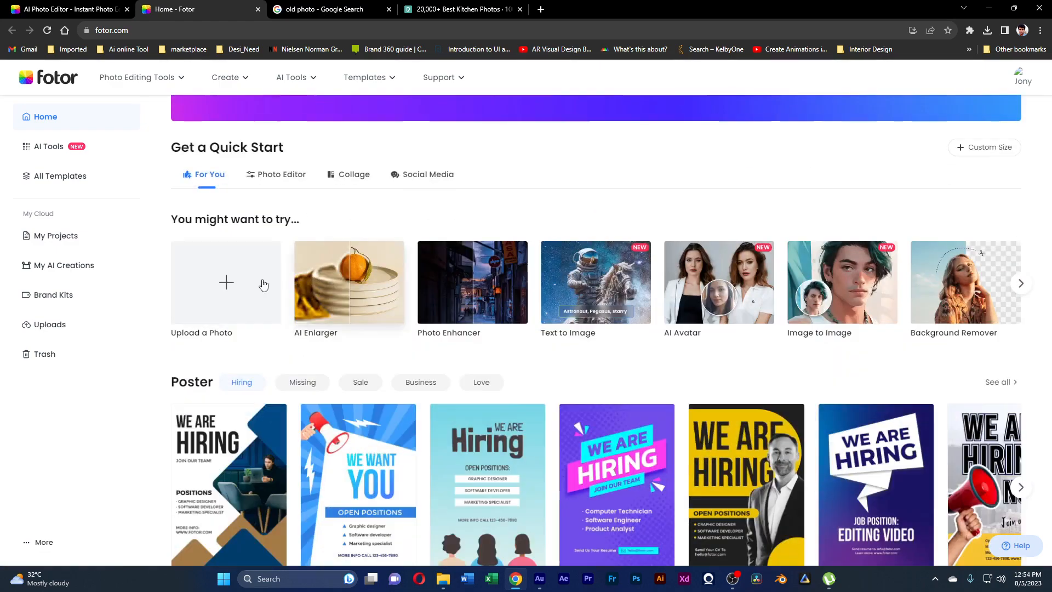
scroll(272, 274, down, 7)
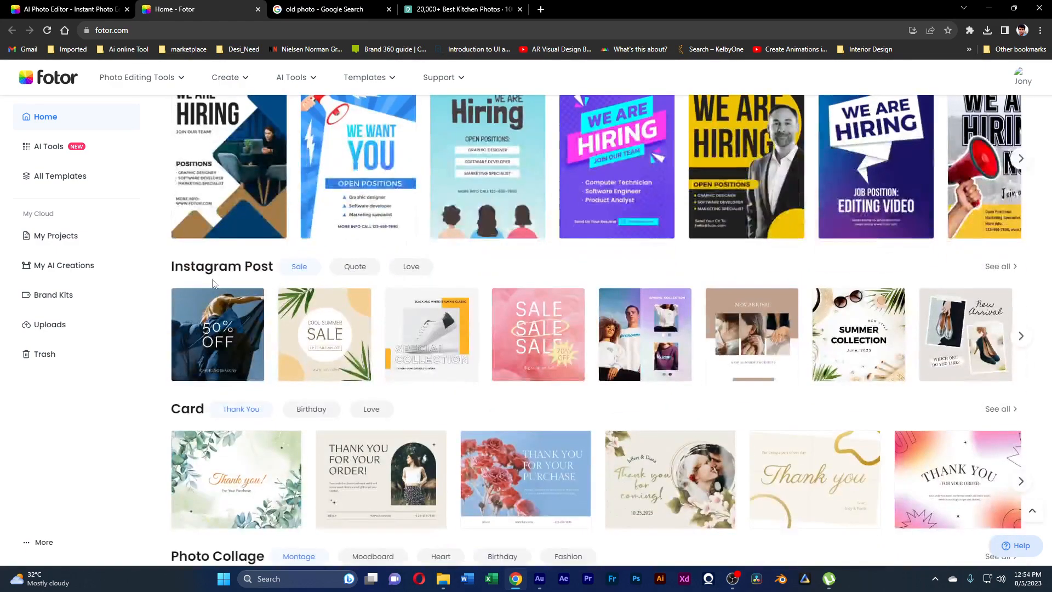
scroll(515, 286, up, 12)
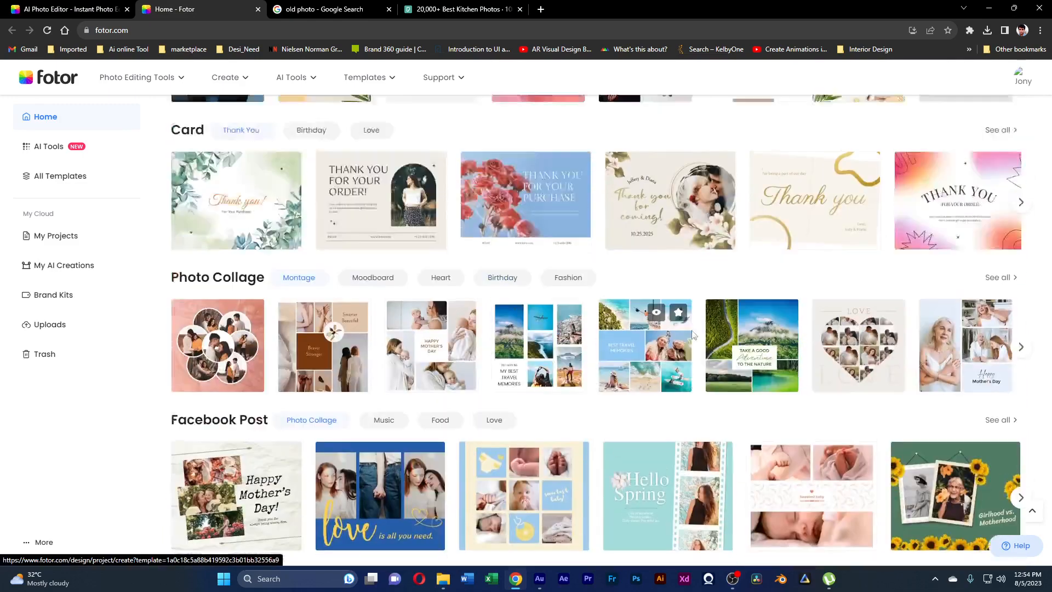
In the AI Photo Editor, open the portrait 712f69f79abbec62a0c8c3f719bffe9a from the Downloads folder
click(83, 10)
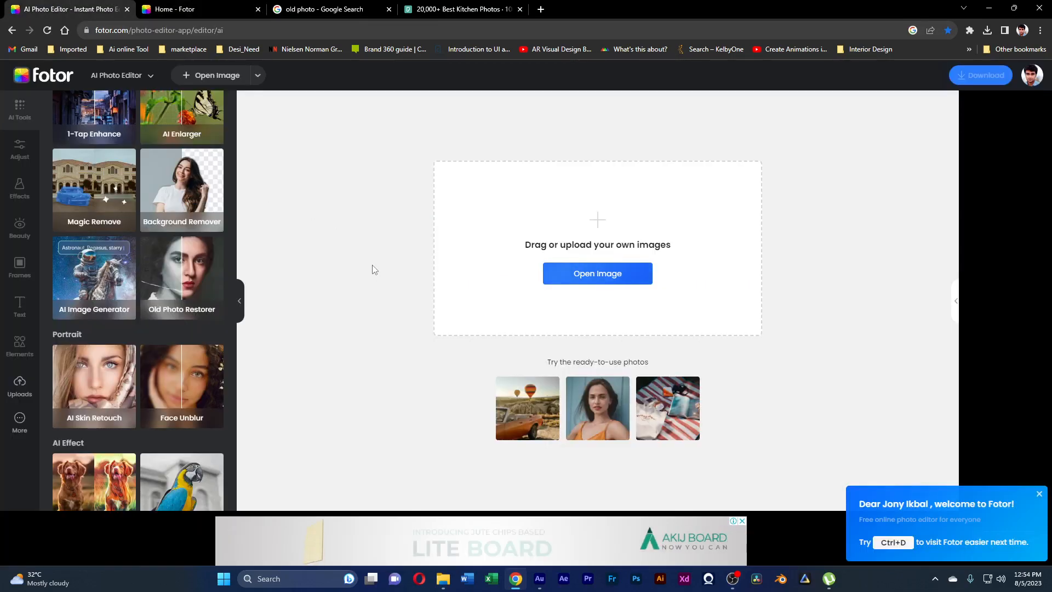
click(608, 280)
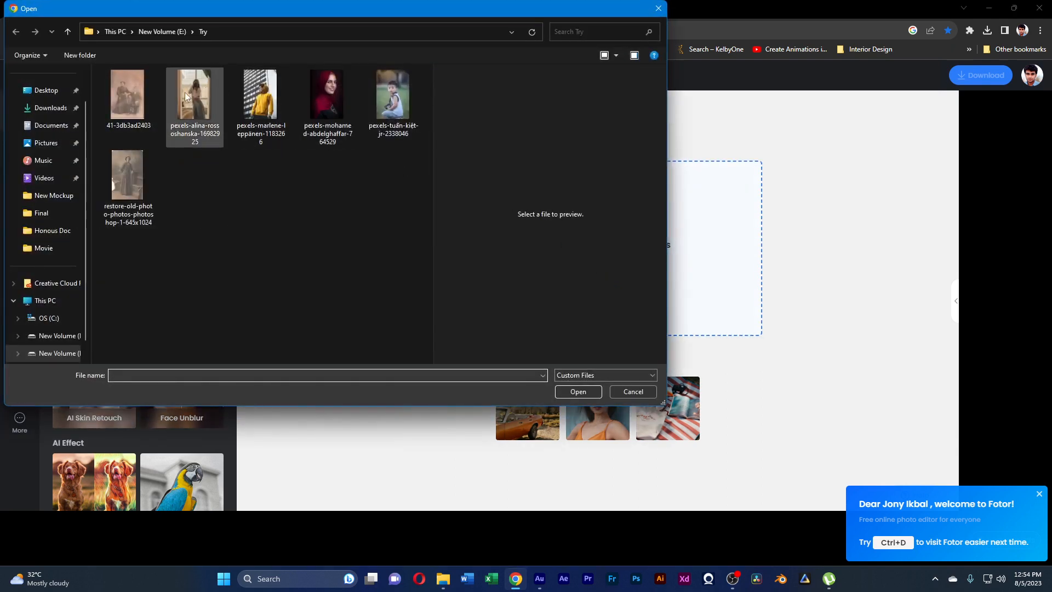
click(50, 107)
scroll(166, 137, down, 5)
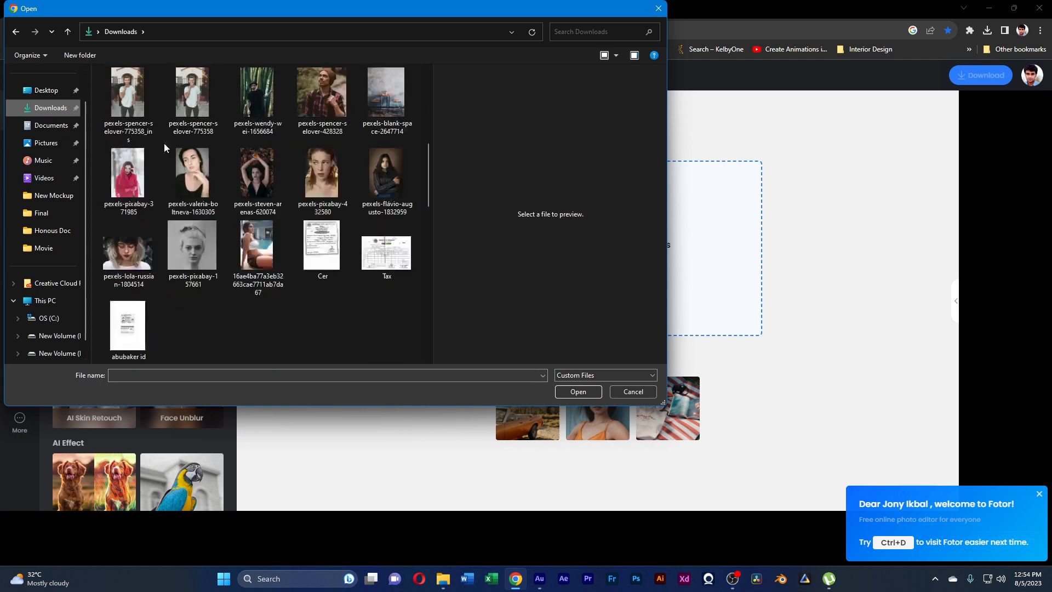
scroll(159, 144, up, 5)
click(143, 275)
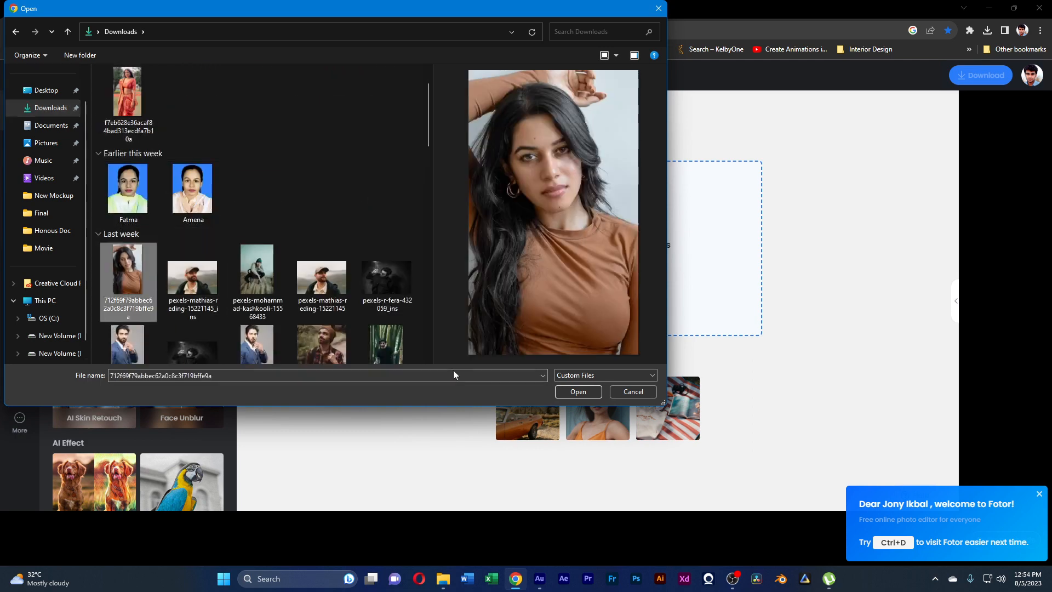
click(567, 391)
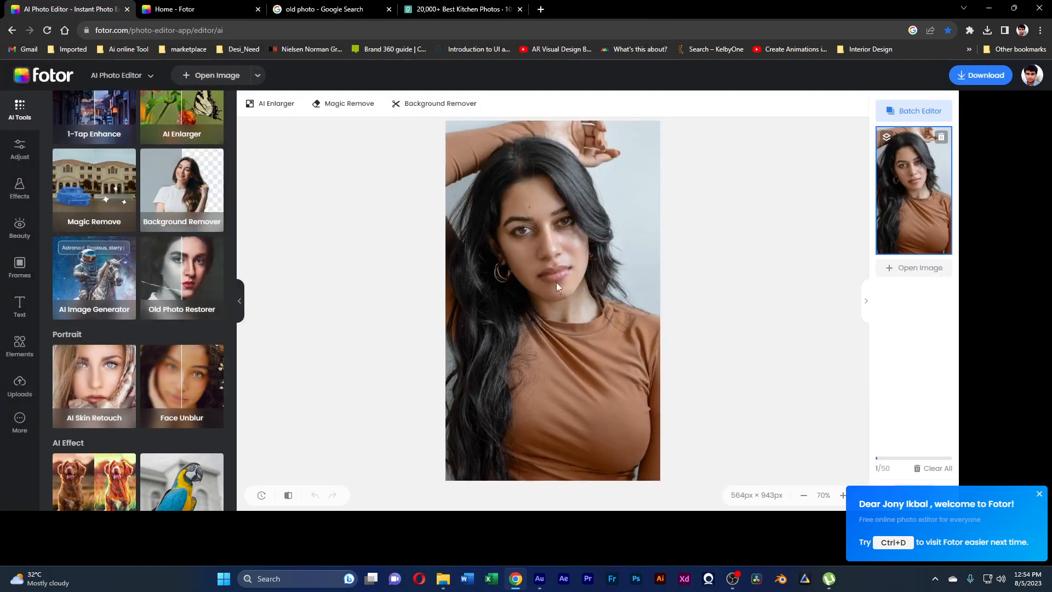
Turn on Face Unblur for the opened portrait
scroll(535, 281, up, 5)
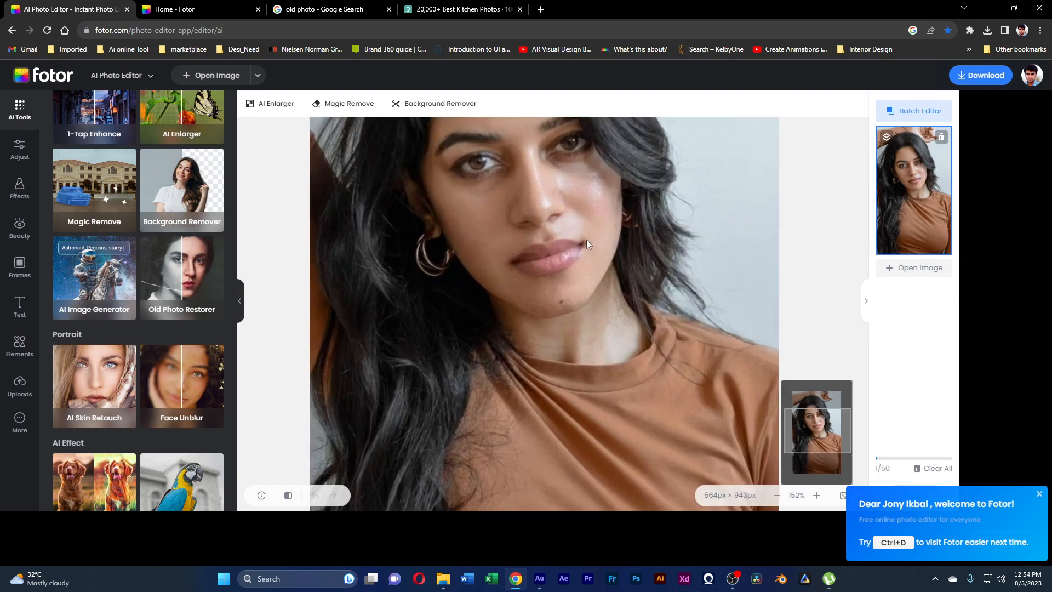
scroll(552, 250, down, 4)
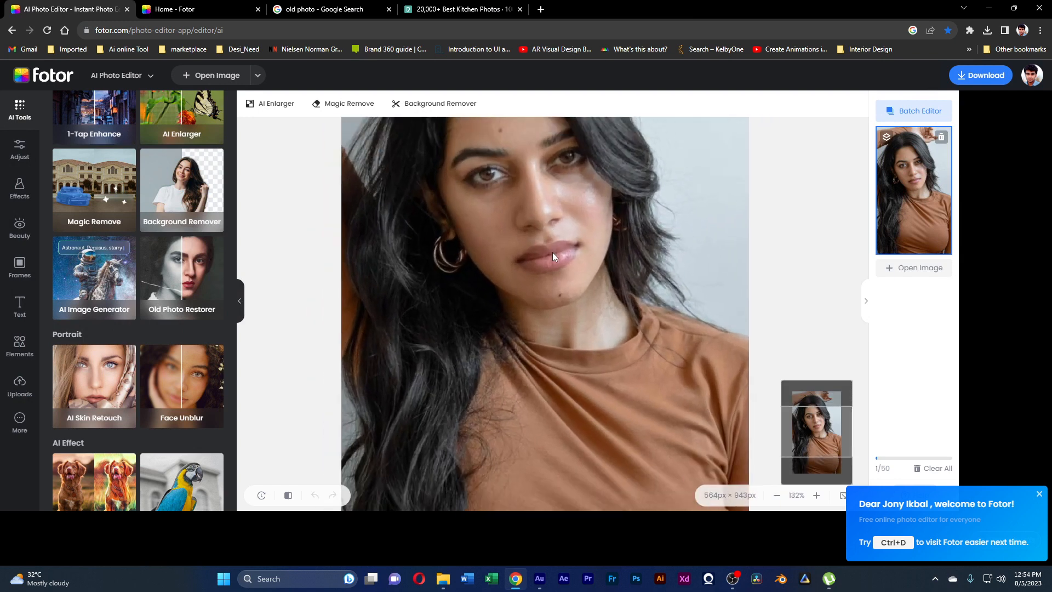
scroll(532, 255, down, 4)
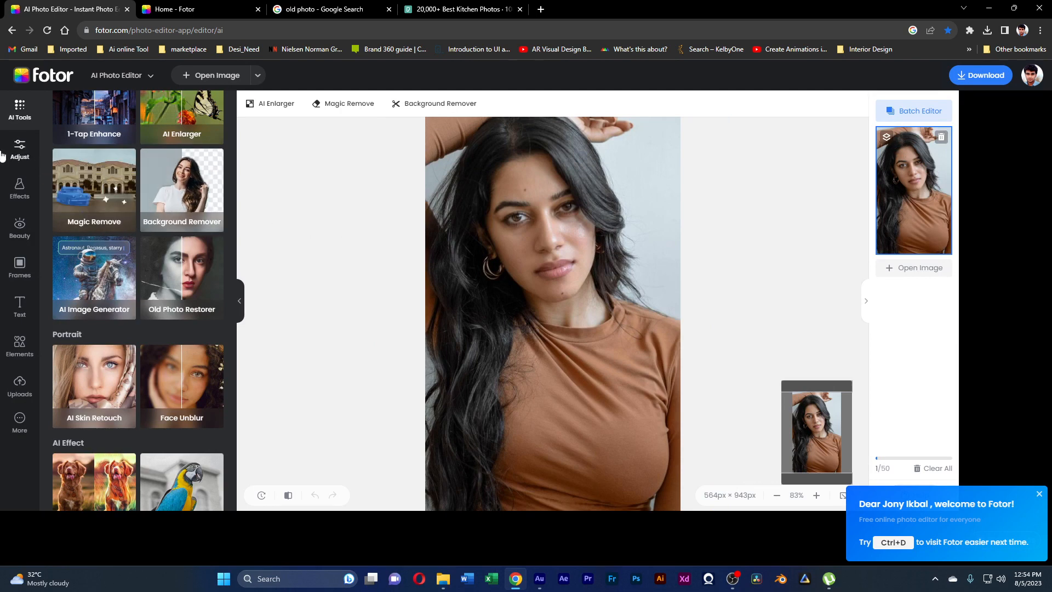
click(21, 156)
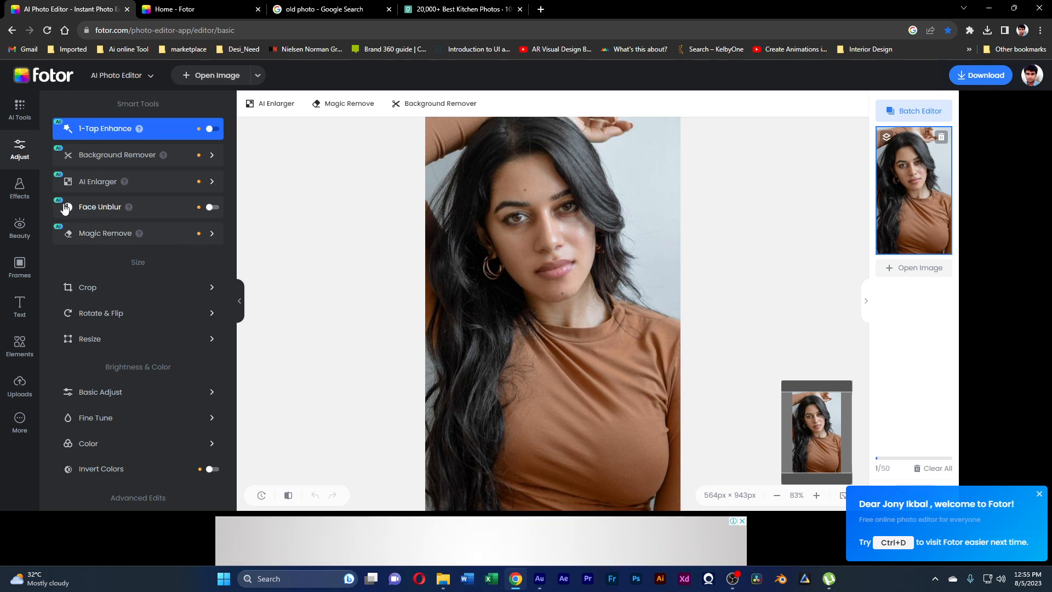
click(209, 208)
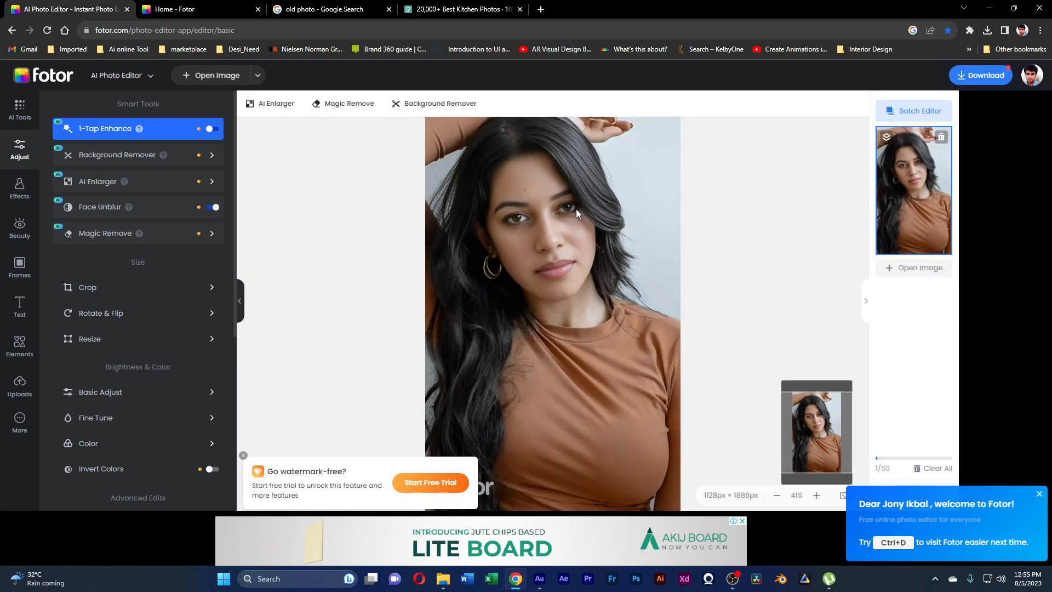
Examine the face closely, comparing the unblurred portrait with the original several times
scroll(557, 250, up, 6)
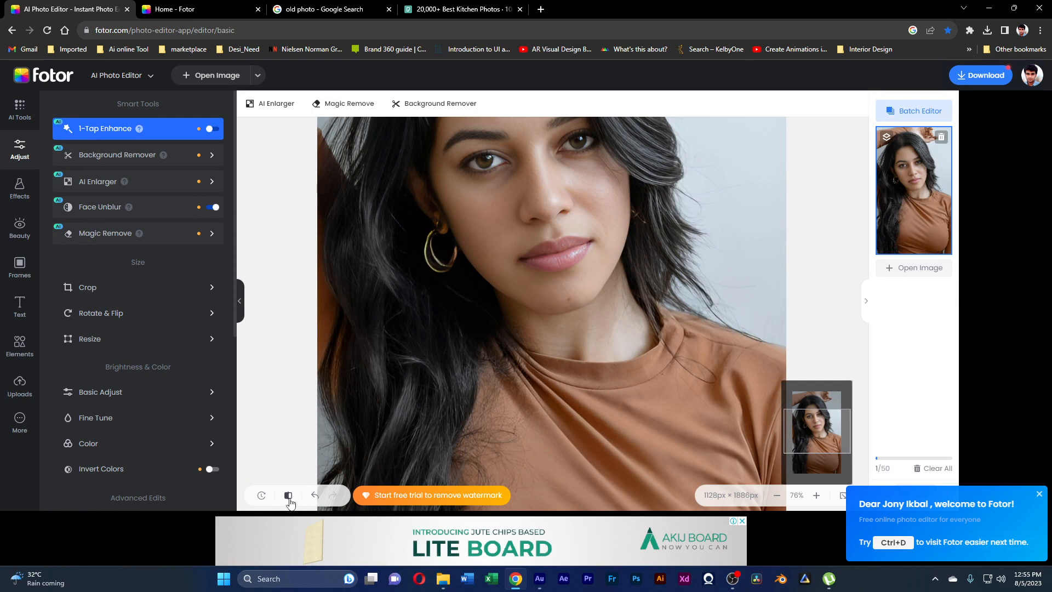
click(289, 500)
click(289, 499)
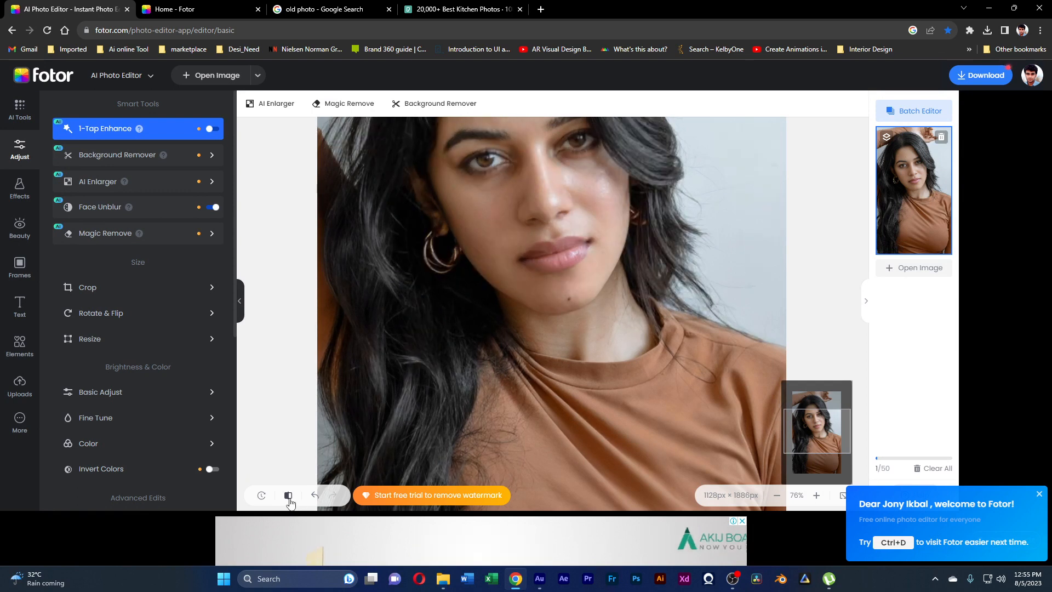
click(288, 500)
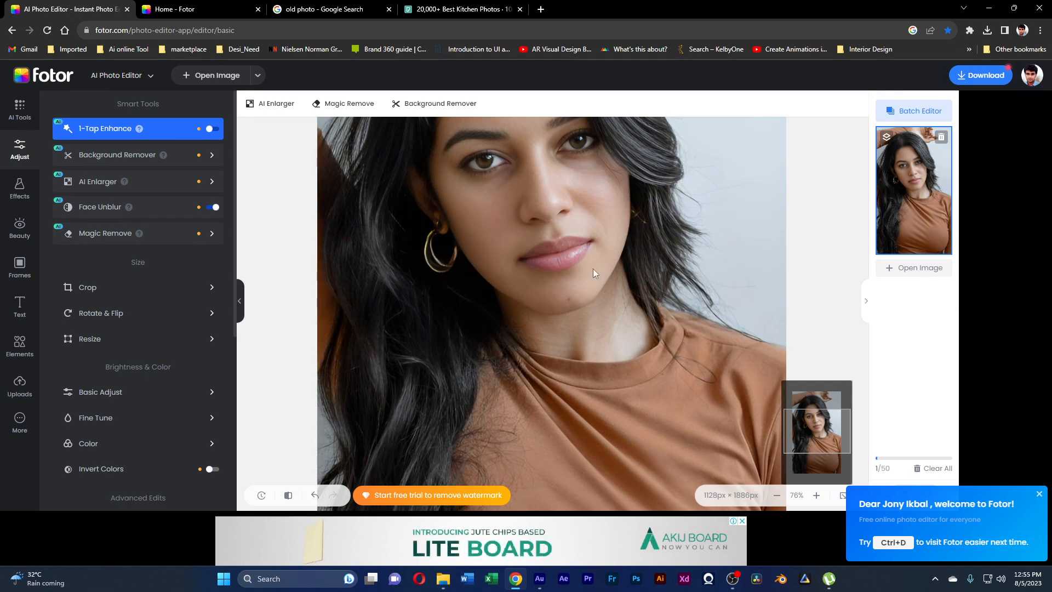
click(289, 500)
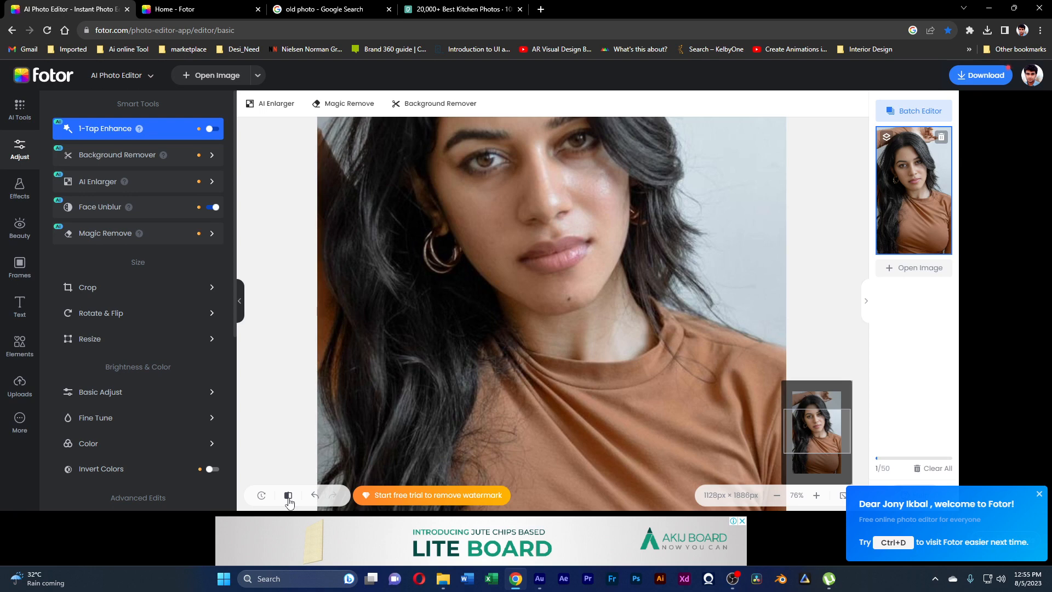
click(288, 500)
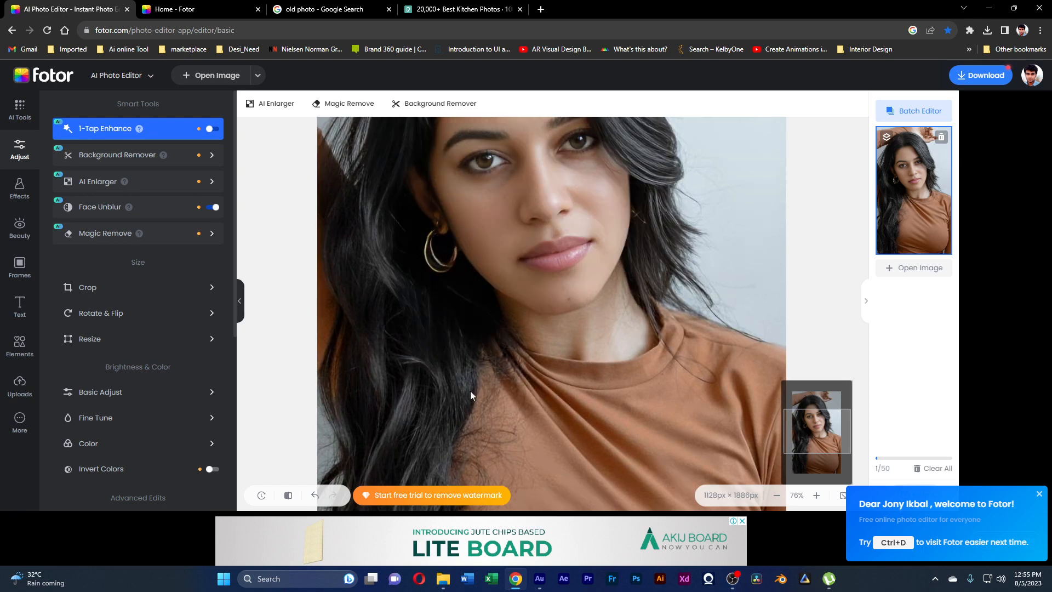
click(293, 498)
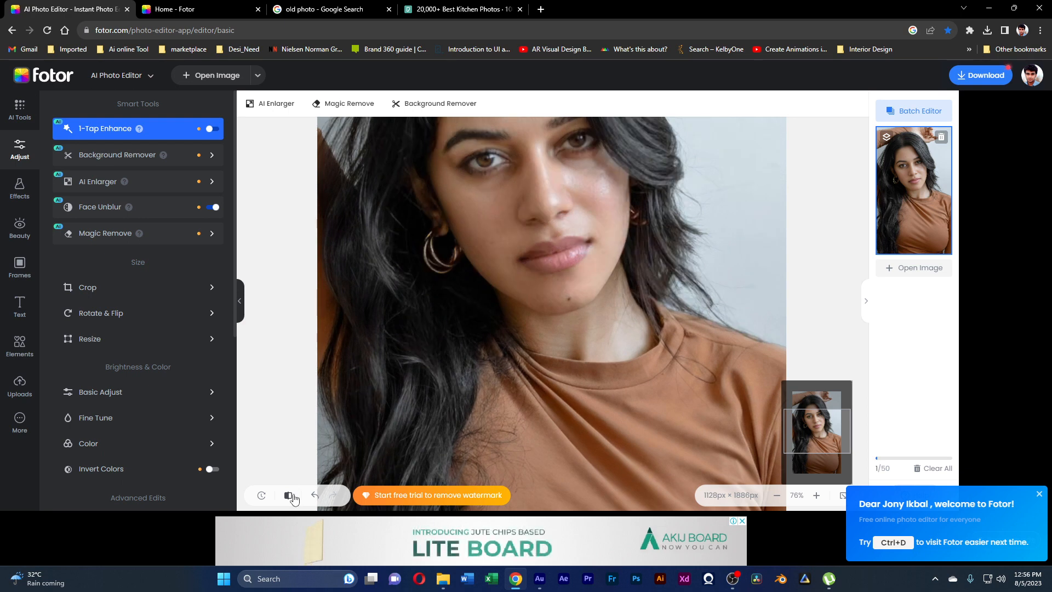
click(294, 497)
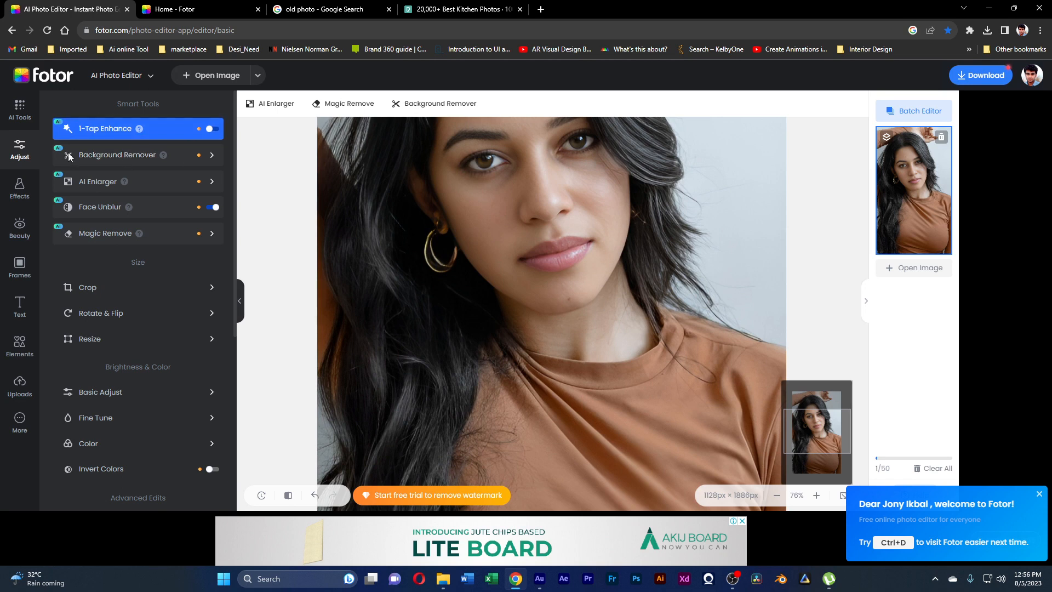
Turn on 1-Tap Enhance for the portrait, waiting for the page to finish, and dismiss the watermark-free trial offer
scroll(390, 203, down, 2)
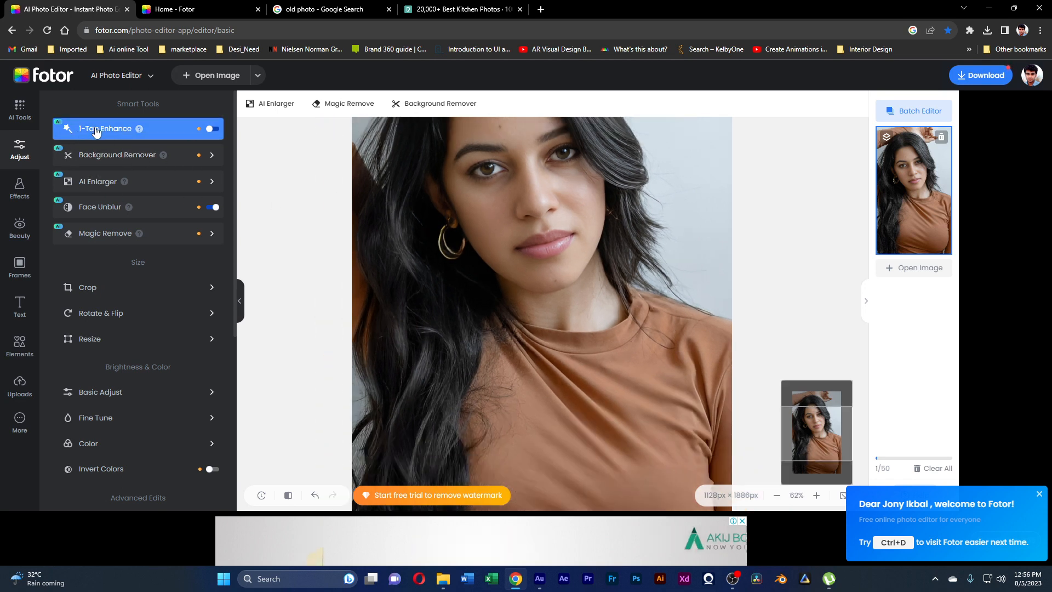
click(208, 130)
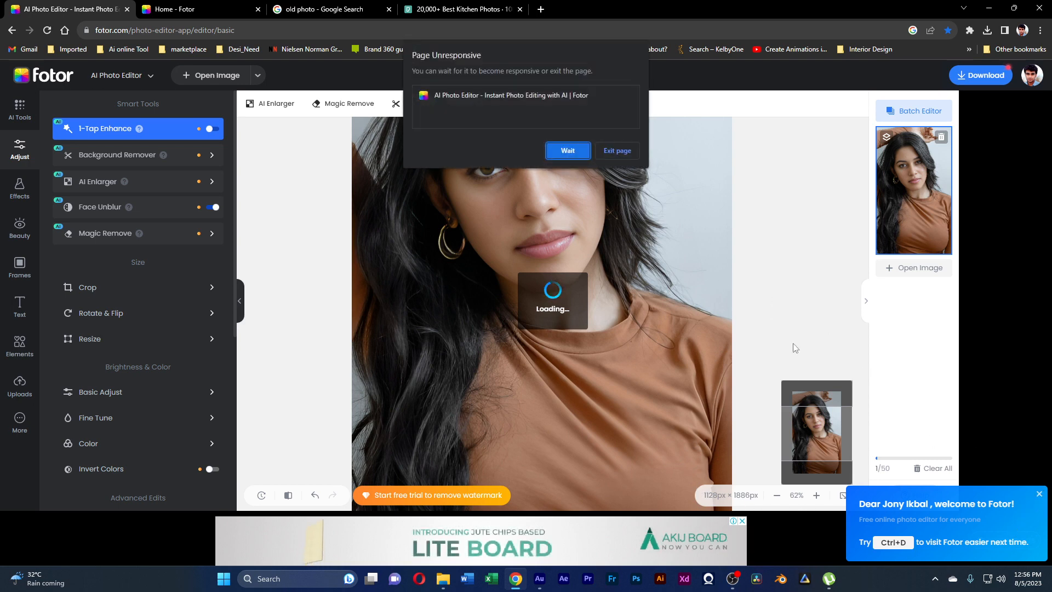
click(569, 151)
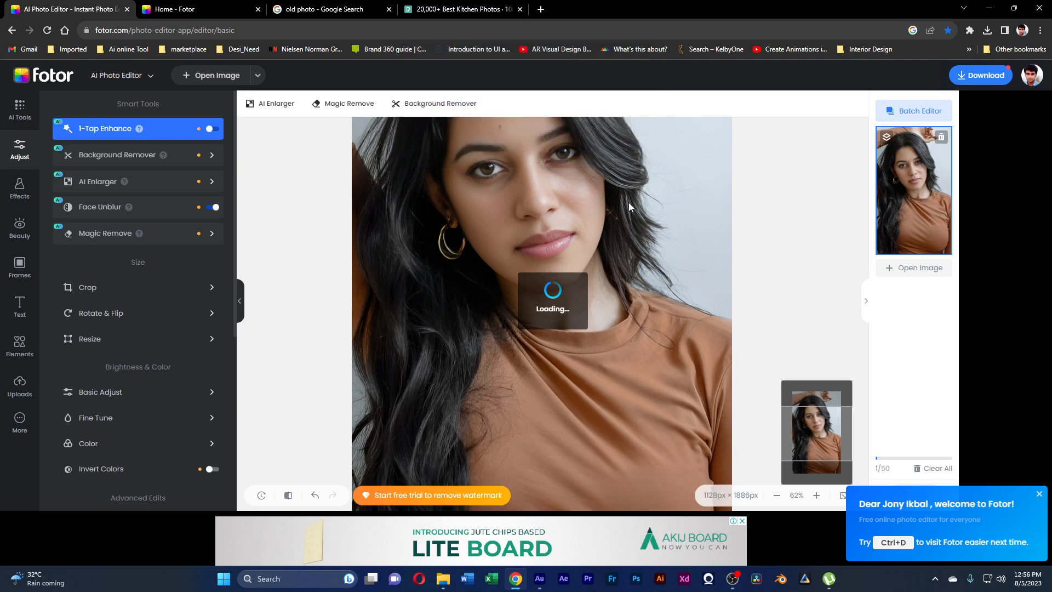
scroll(545, 263, down, 2)
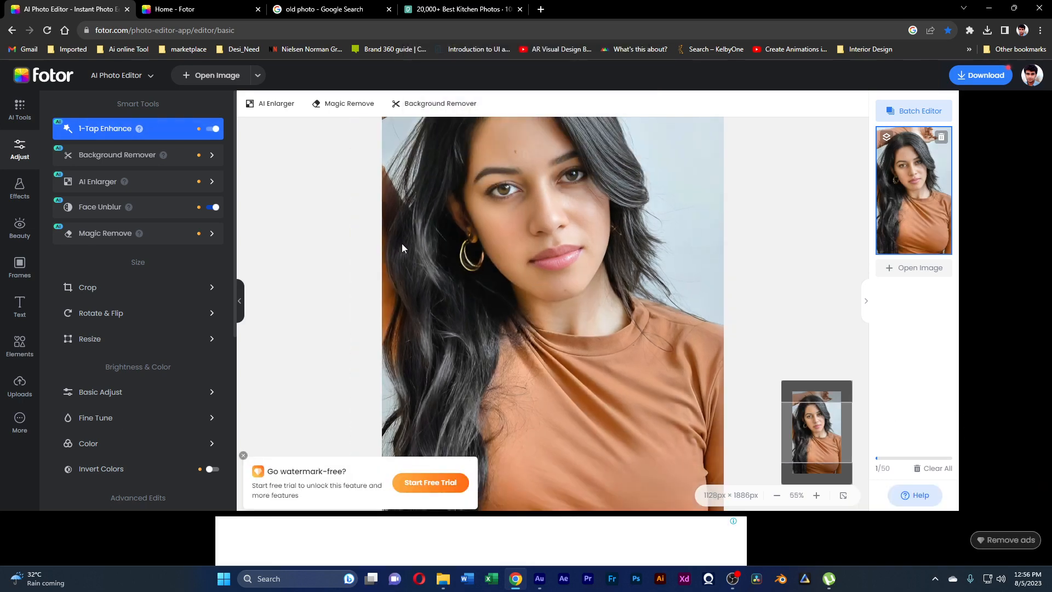
scroll(666, 297, up, 2)
scroll(573, 254, down, 2)
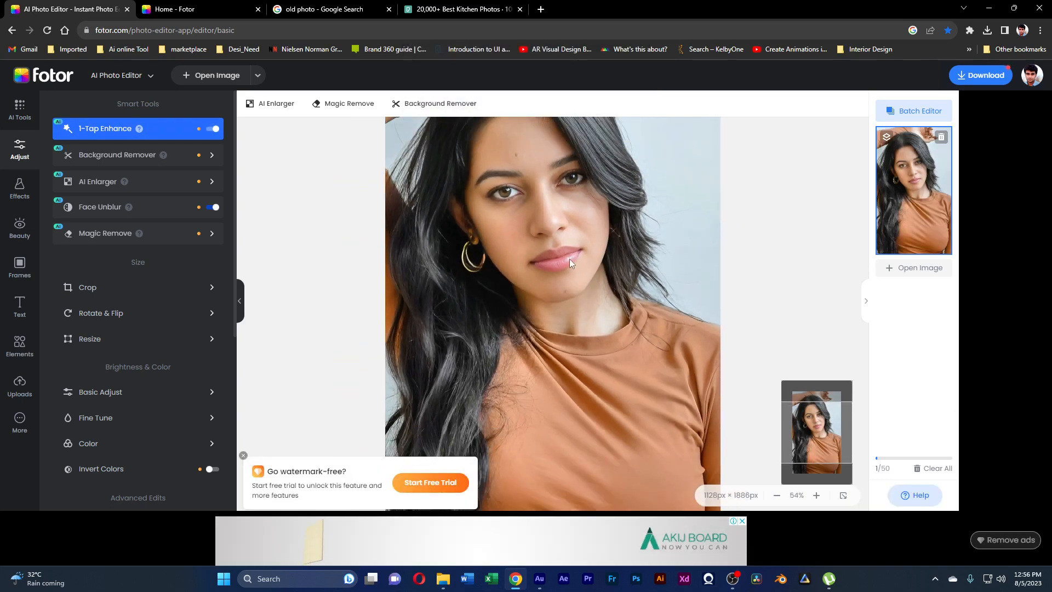
click(243, 455)
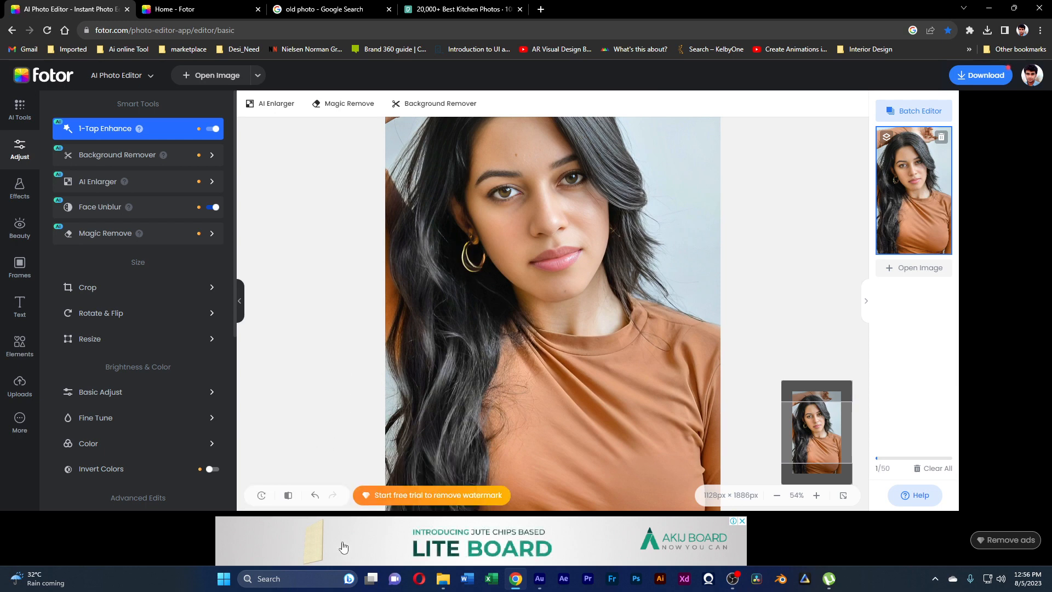
Compare the enhanced portrait with the original, including switching 1-Tap Enhance off and back on
click(285, 498)
click(285, 497)
click(89, 131)
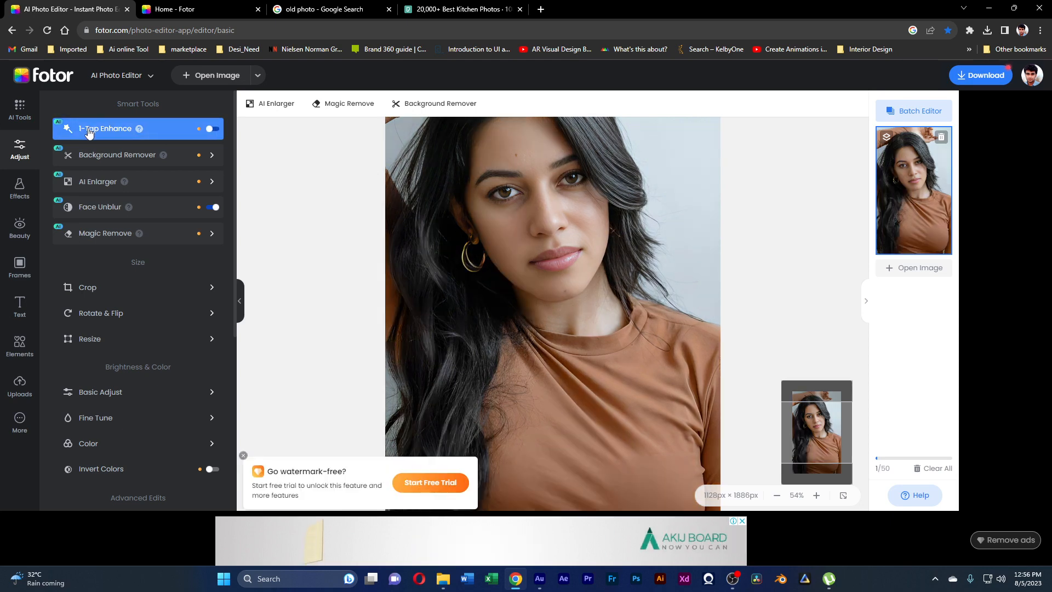
click(88, 128)
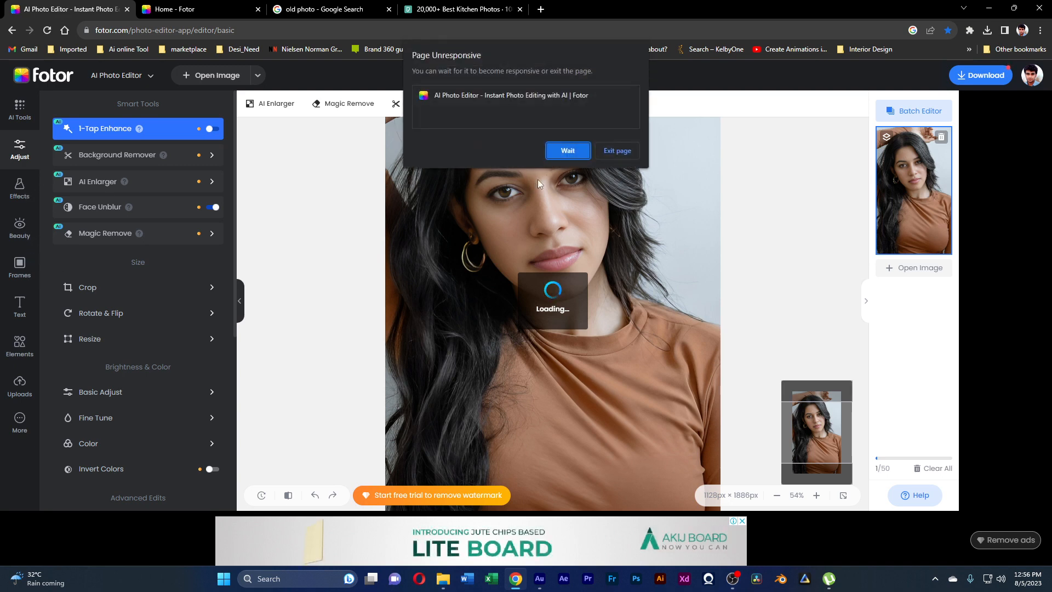
click(568, 150)
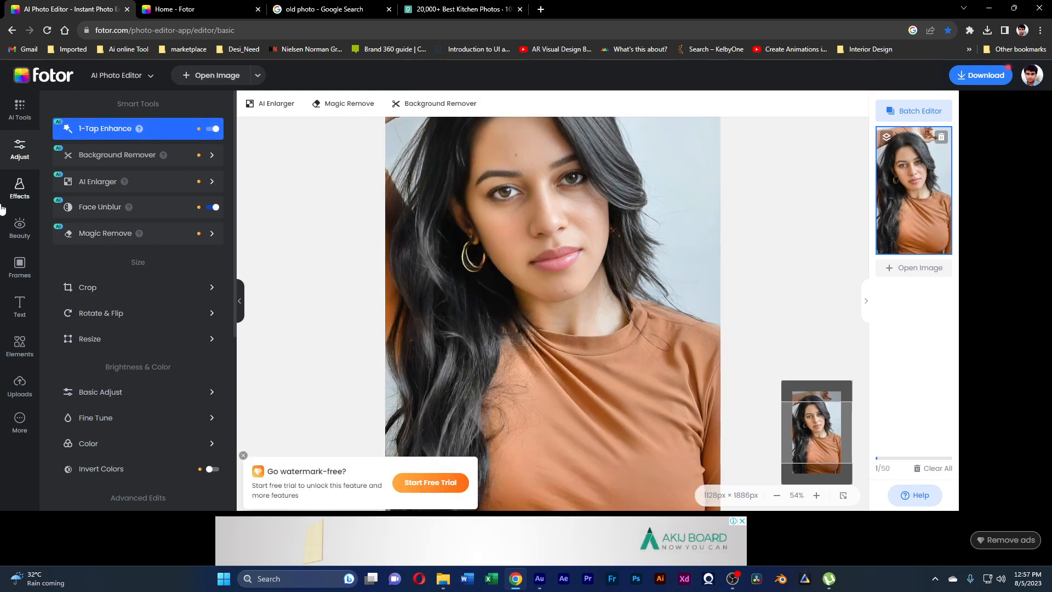
Try the Greenhouse filter from the Warm Winter group on the portrait at 56% intensity
click(21, 202)
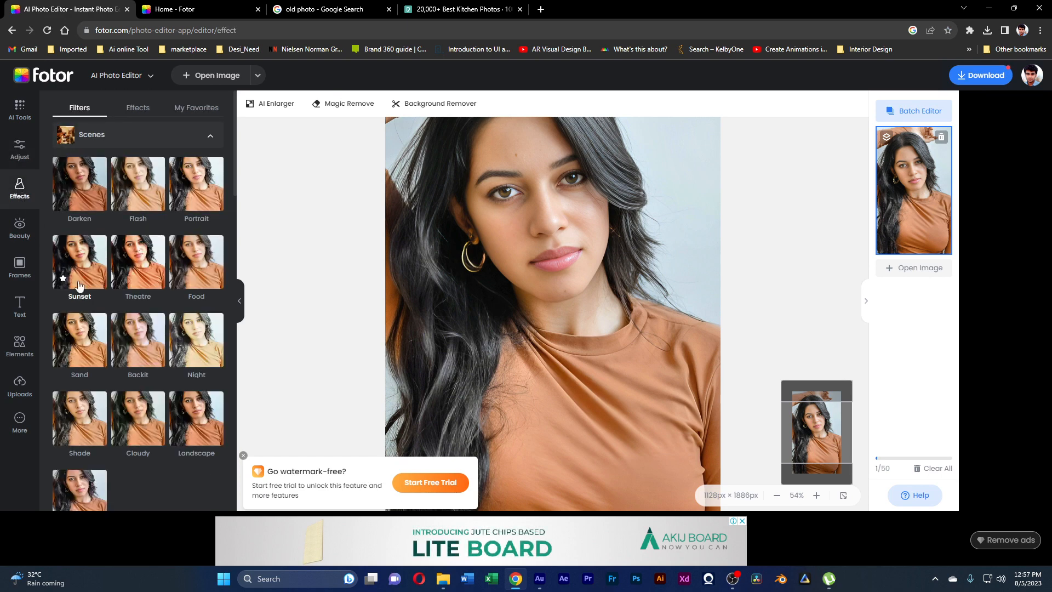
scroll(147, 325, down, 3)
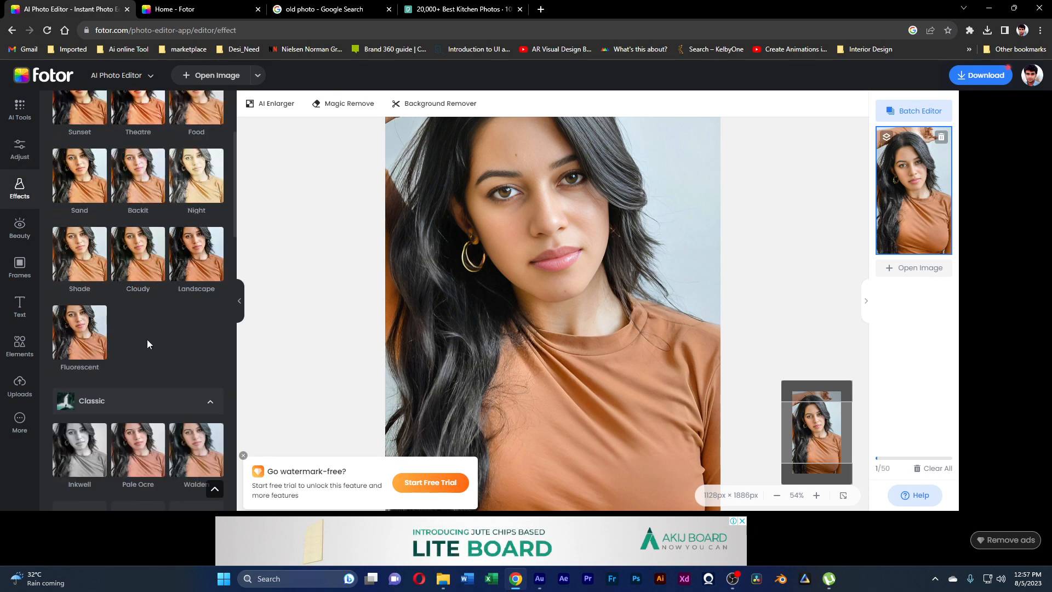
scroll(147, 340, up, 3)
scroll(141, 289, down, 6)
scroll(180, 378, down, 3)
scroll(179, 378, down, 1)
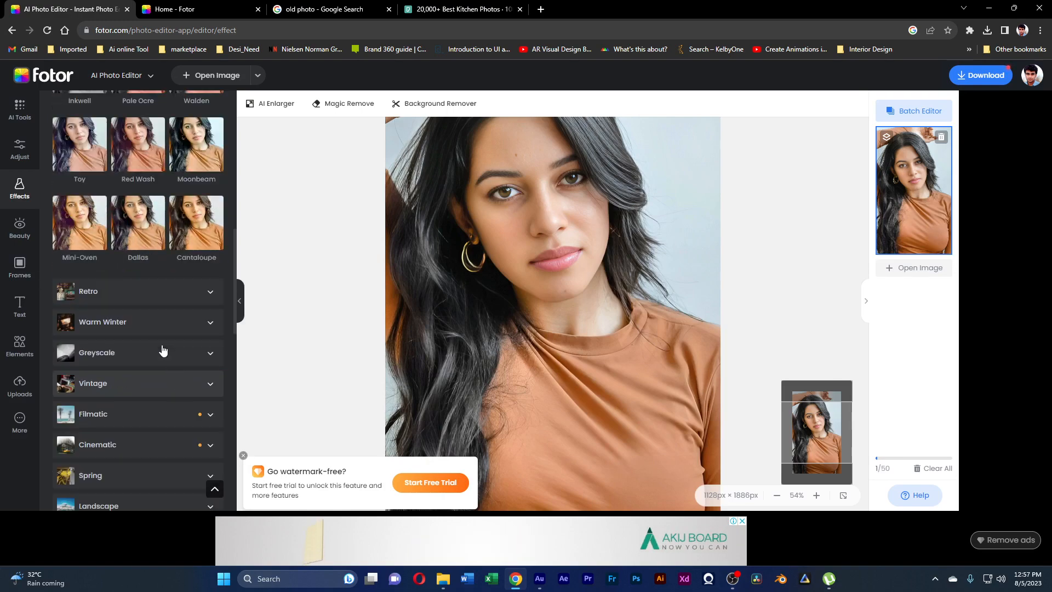
click(143, 324)
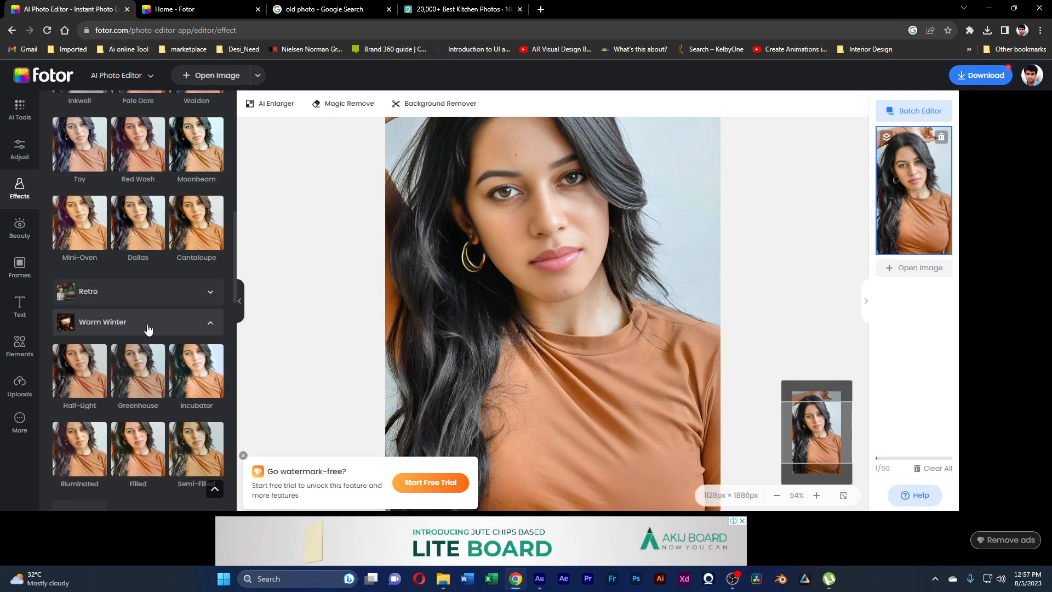
click(137, 371)
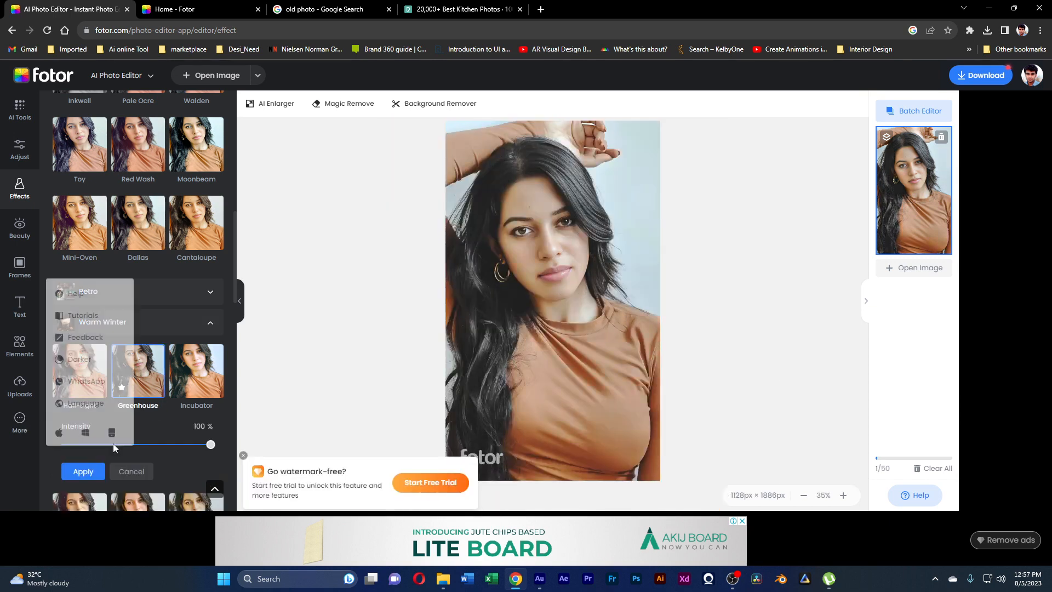
drag(210, 445, 146, 450)
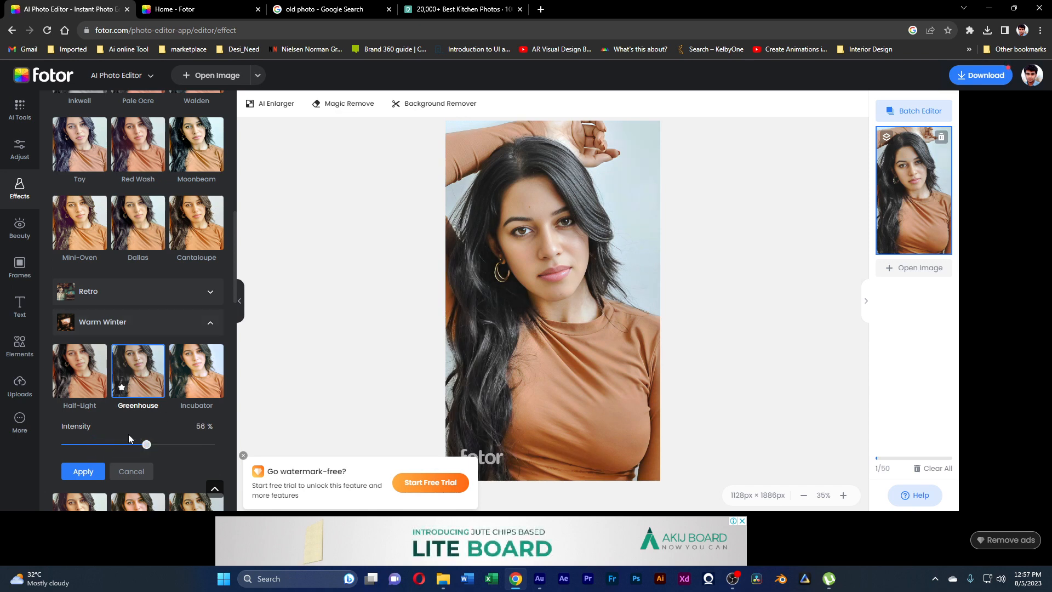
click(132, 471)
click(164, 322)
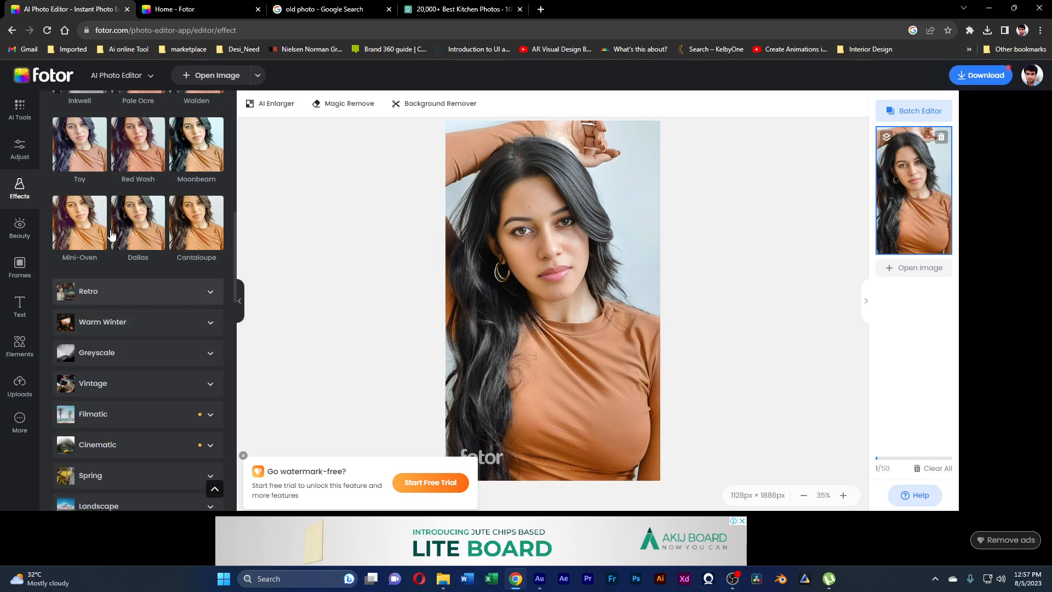
Remove the spots on the face with Blemish Fix, setting the brush size to 16 and enlarging it slightly, and apply the retouch
click(19, 229)
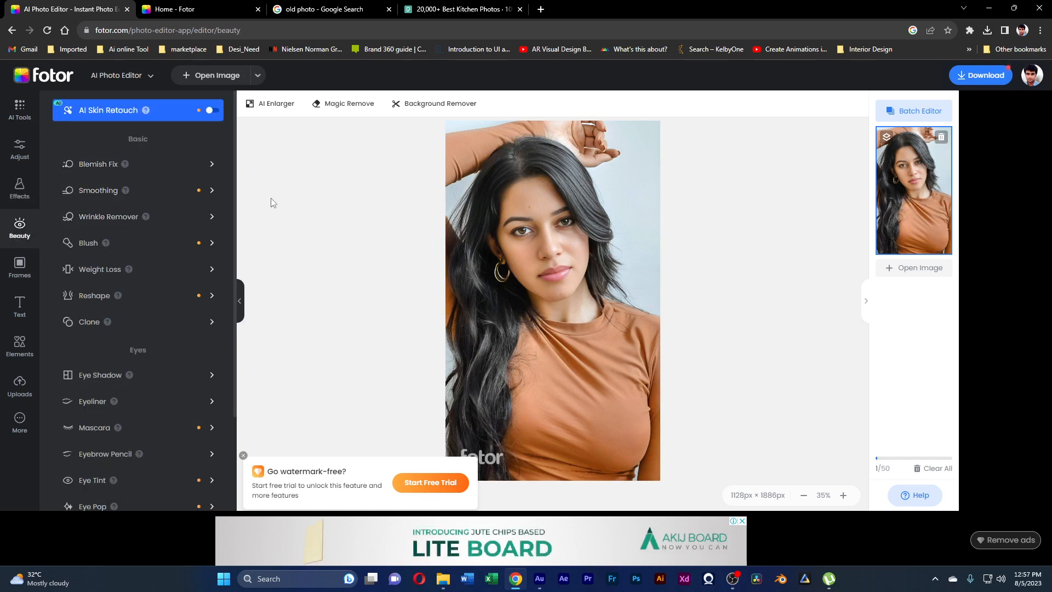
scroll(586, 241, up, 5)
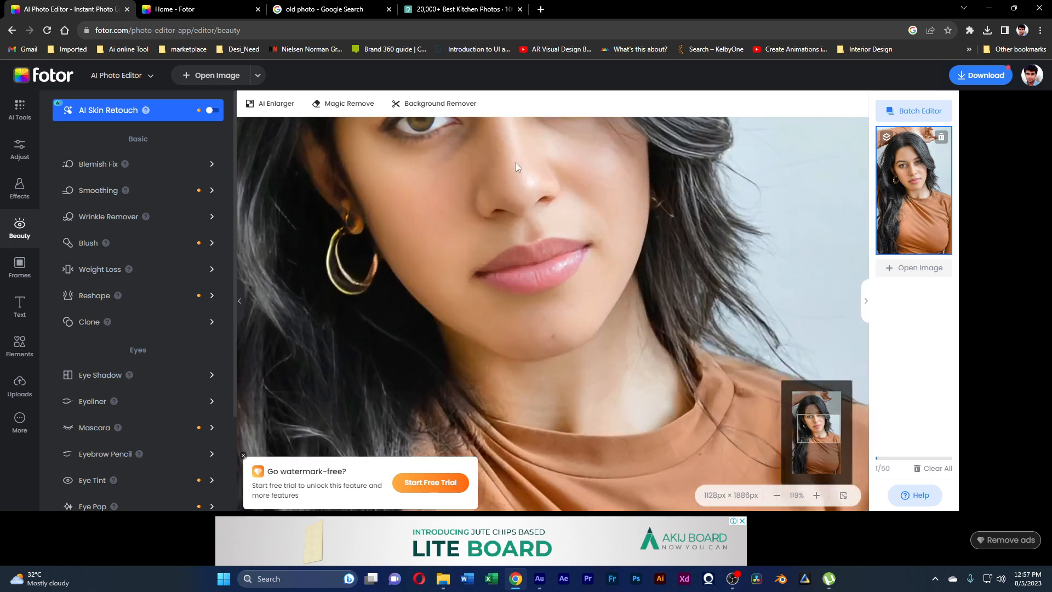
drag(515, 162, 529, 288)
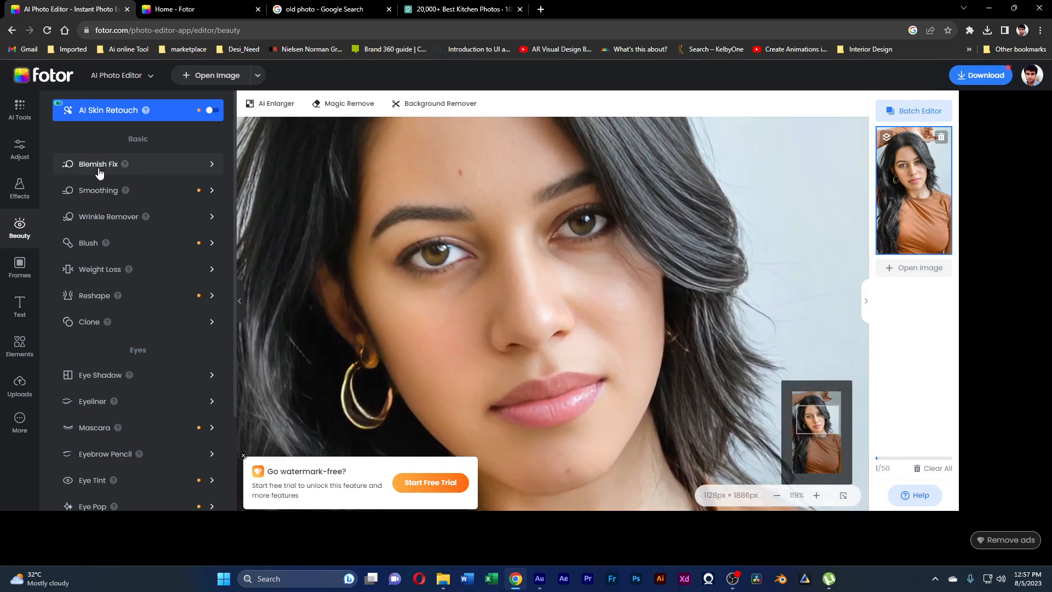
click(99, 165)
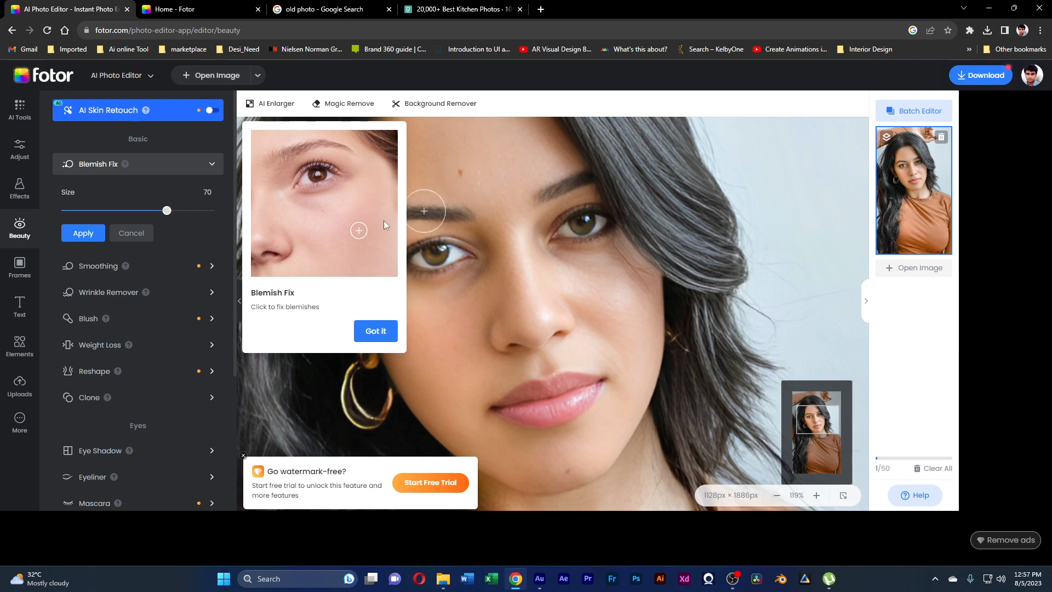
drag(167, 213, 88, 211)
click(362, 331)
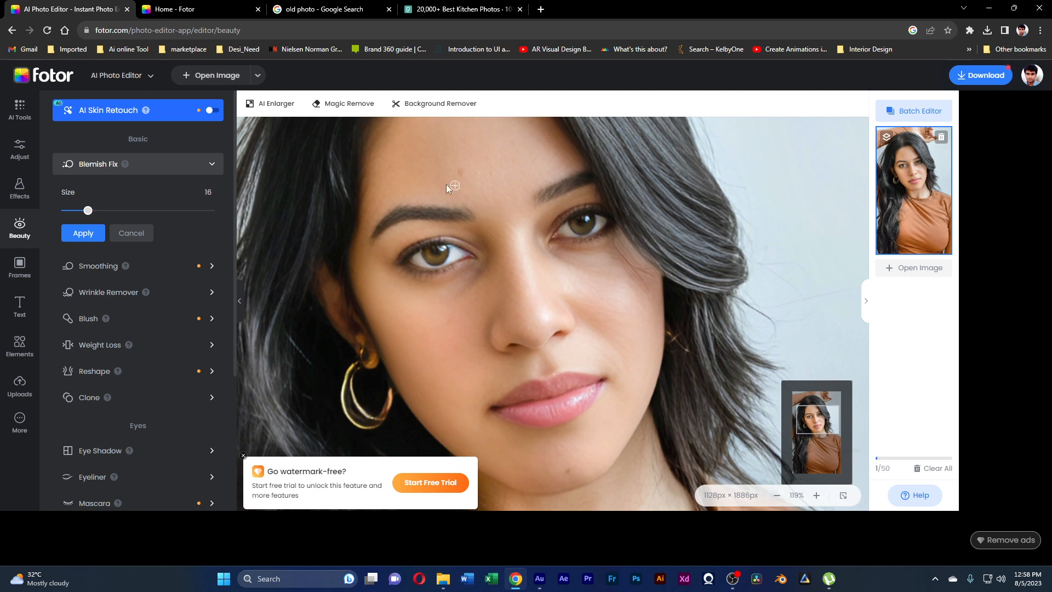
drag(87, 211, 101, 211)
click(78, 234)
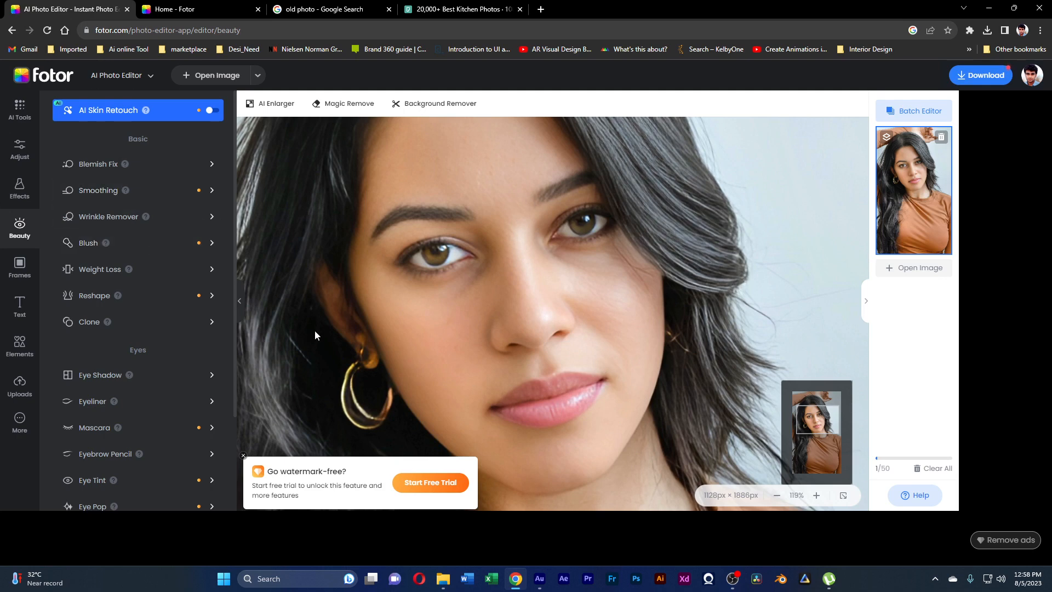
Try the Smoothing beauty retouch on the portrait's face
click(89, 193)
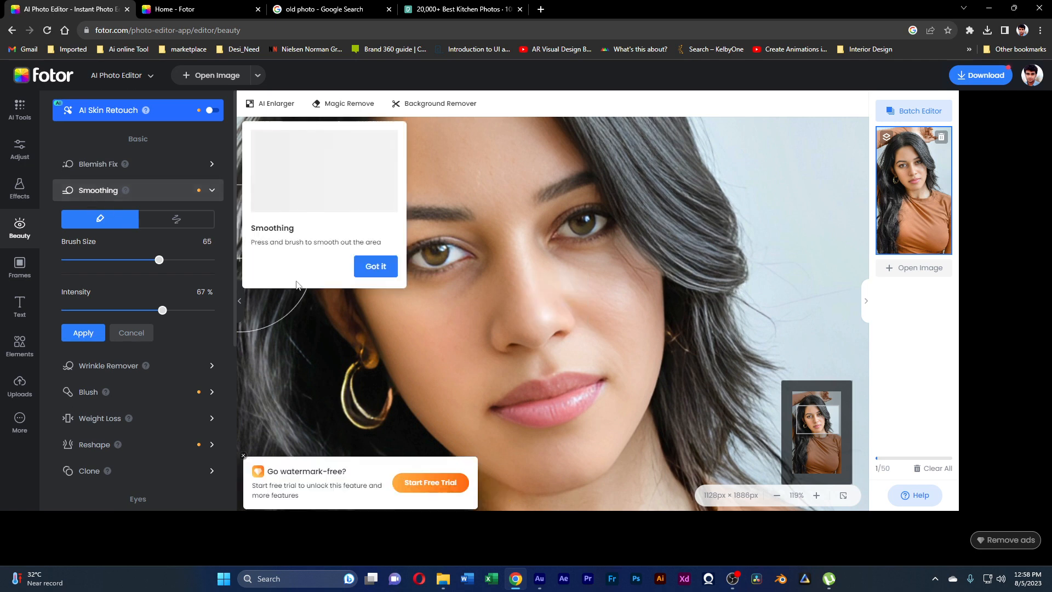
click(376, 331)
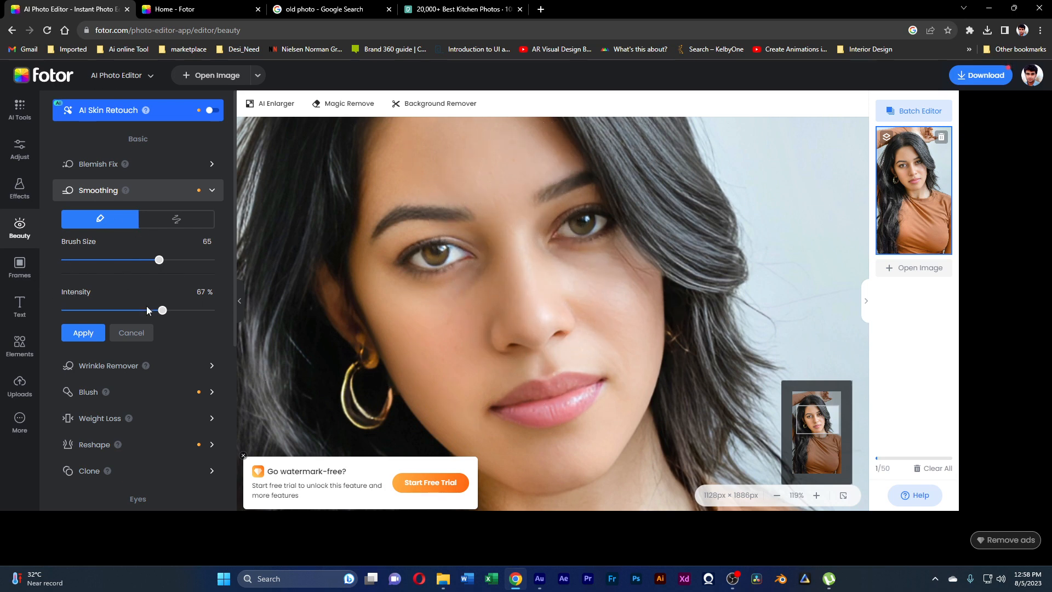
click(131, 333)
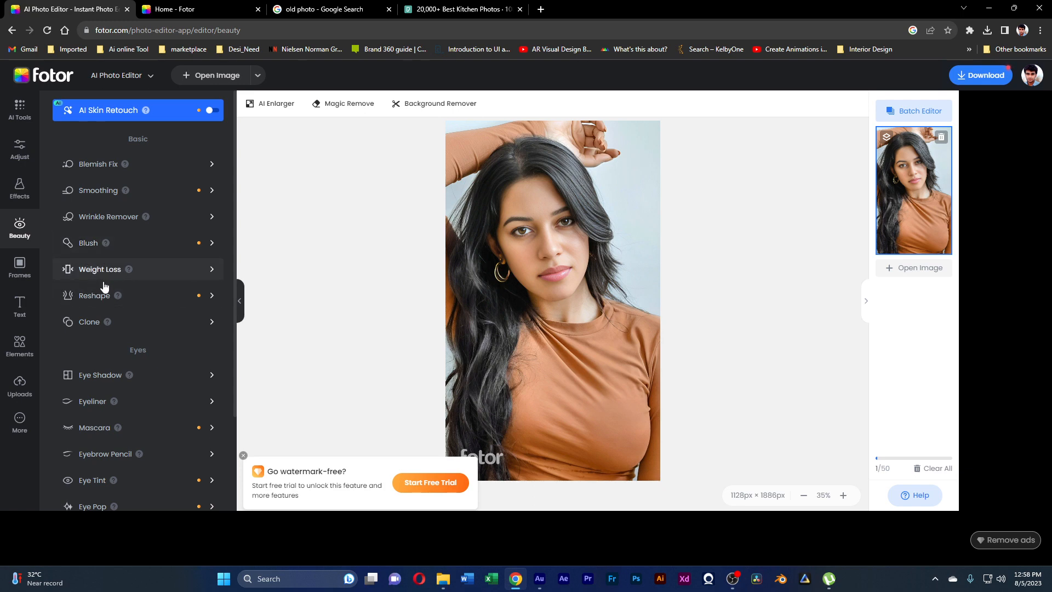
Try the Weight Loss retouch on the portrait at 100% and at 56% intensity
click(88, 274)
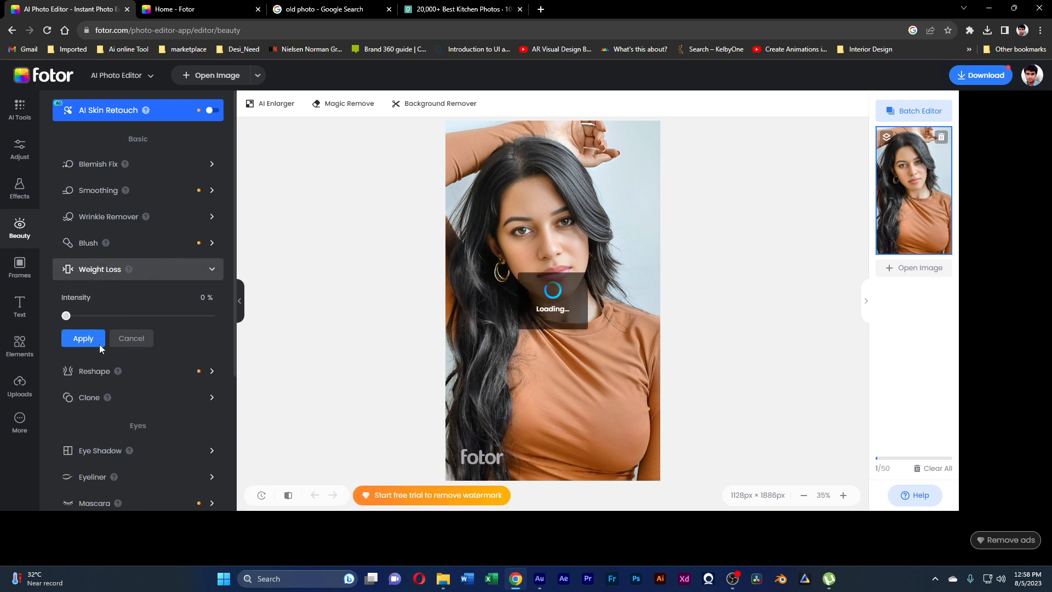
drag(72, 319, 224, 321)
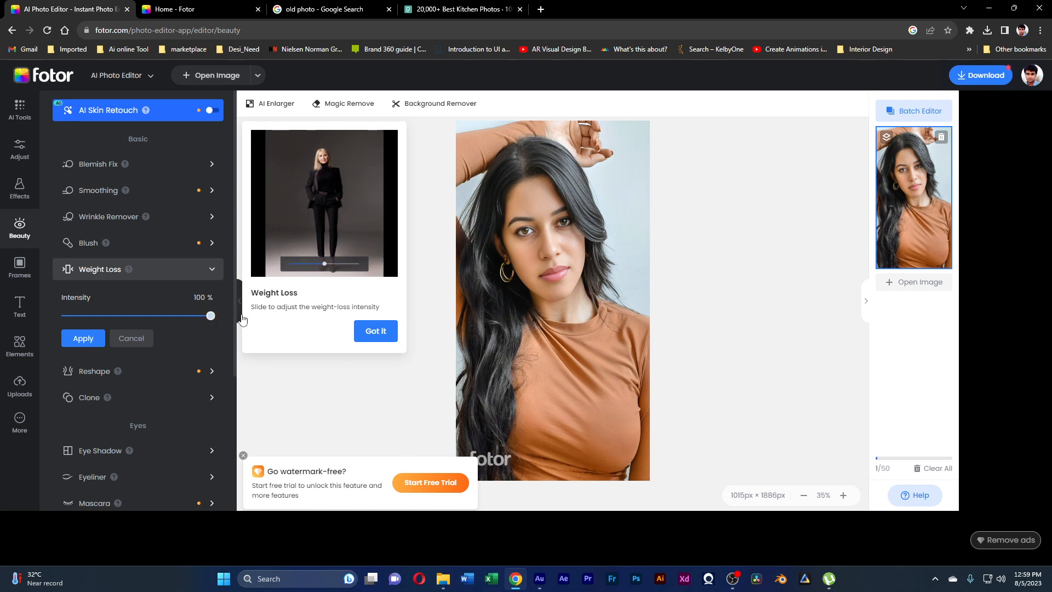
drag(212, 318, 147, 316)
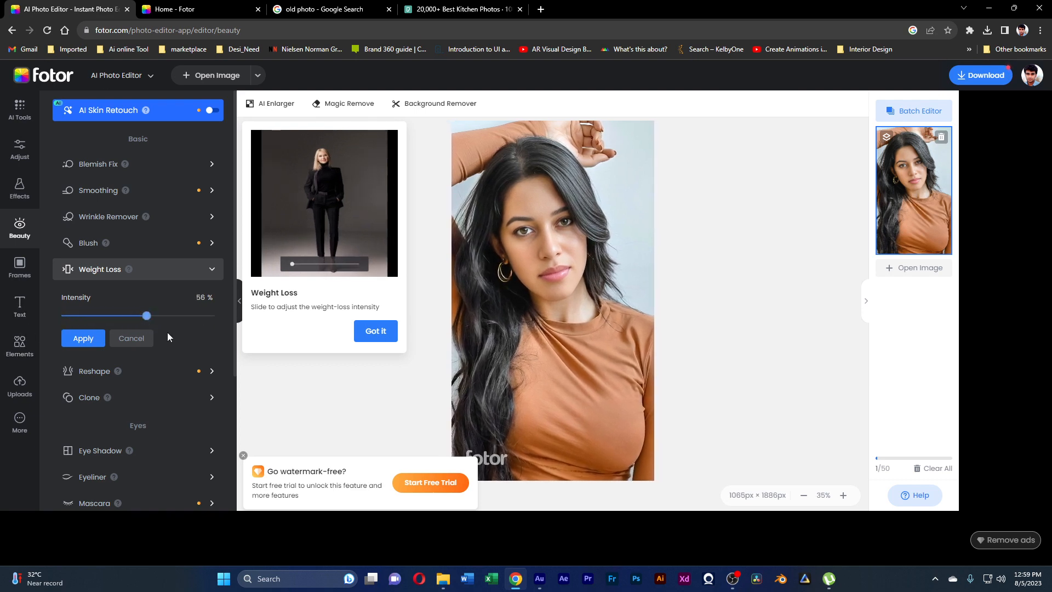
click(126, 340)
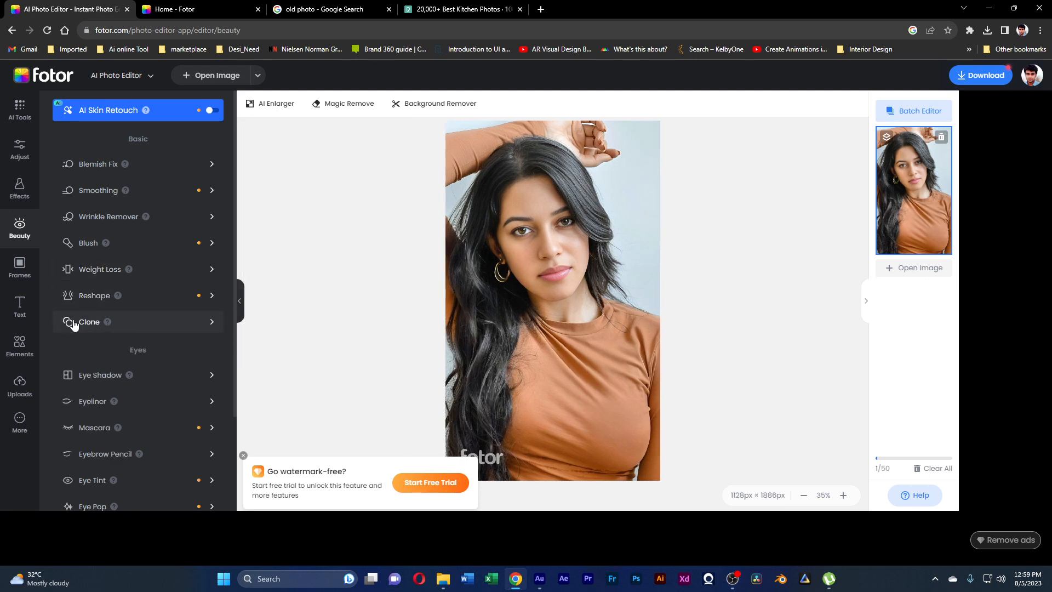
Try out the Reshape settings for the portrait with size 40 and brush intensity 84%
click(101, 301)
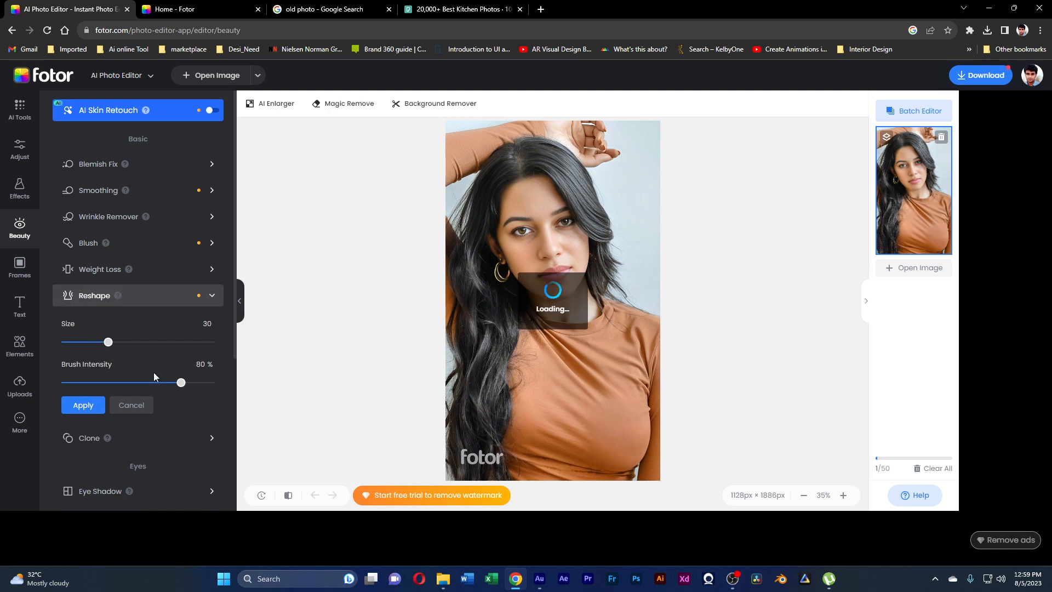
mouse_move(110, 343)
mouse_down()
mouse_move(180, 346)
mouse_move(111, 343)
mouse_up()
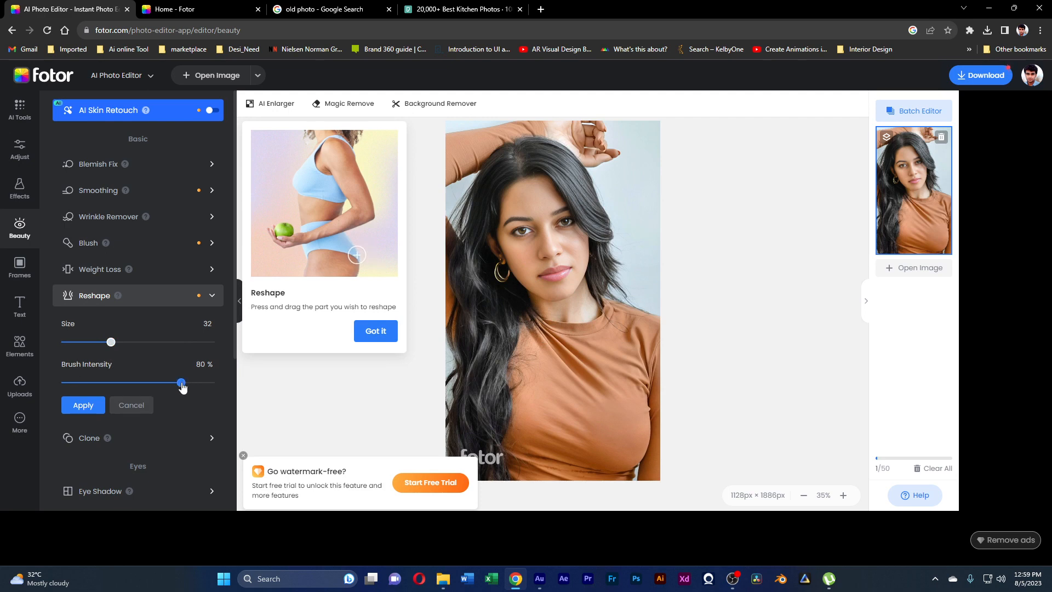
mouse_move(182, 383)
mouse_down()
mouse_move(117, 389)
mouse_move(187, 384)
mouse_up()
drag(110, 342, 123, 342)
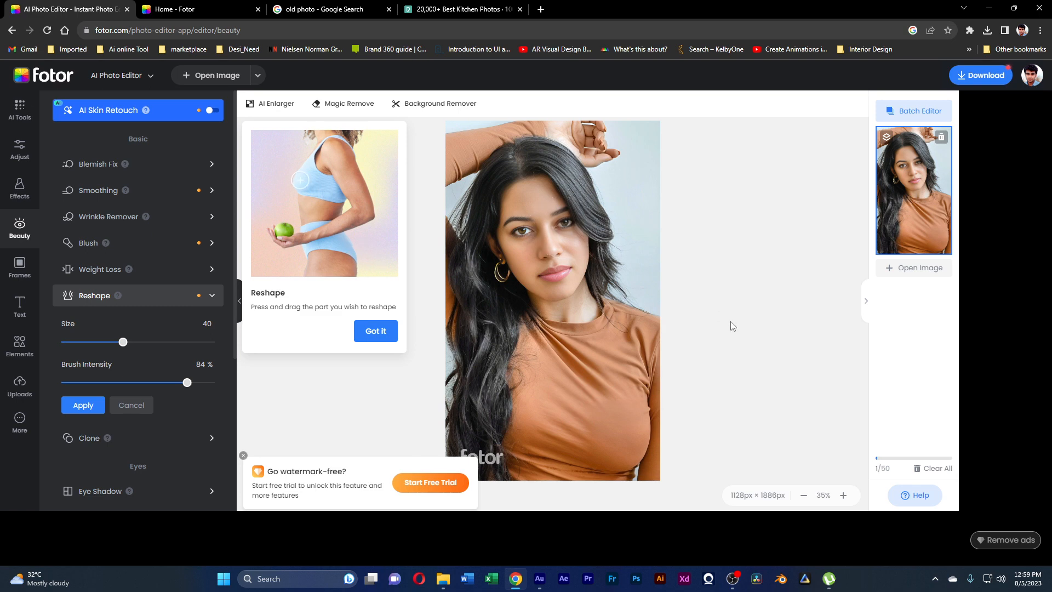
click(173, 299)
Try the Clone brush at size 21, sampling the skin below the chin and painting over the neck
click(160, 321)
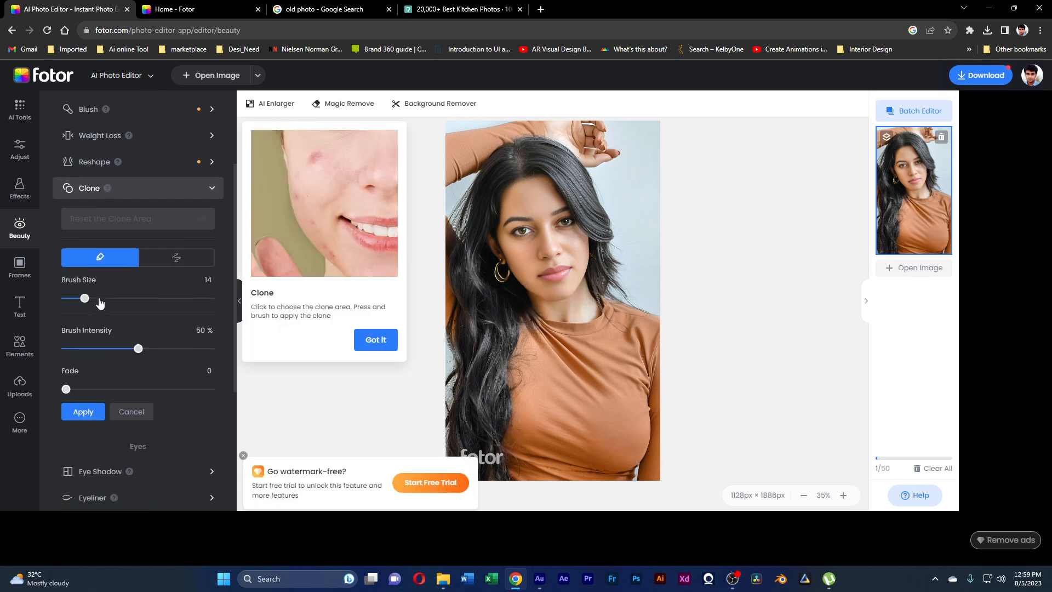
drag(84, 297, 94, 300)
scroll(503, 258, up, 10)
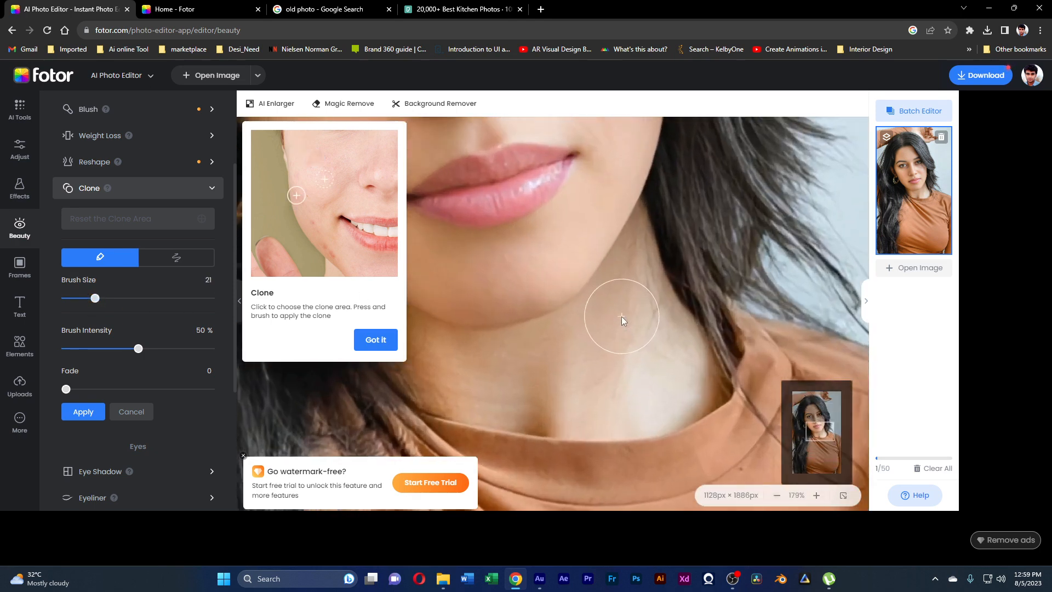
click(553, 340)
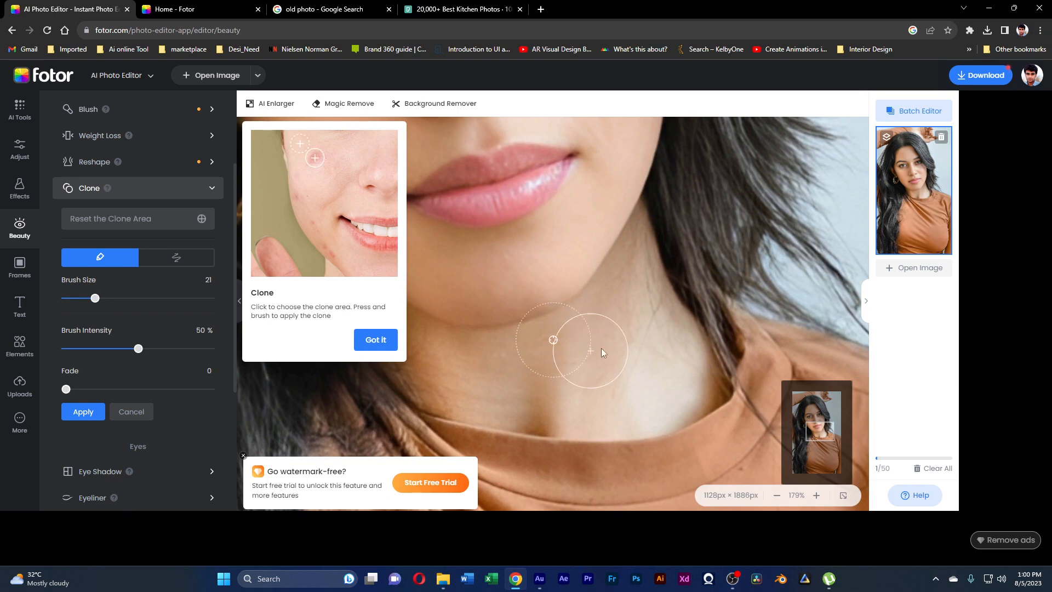
mouse_move(625, 343)
mouse_down()
mouse_move(626, 352)
mouse_move(600, 333)
mouse_move(611, 351)
mouse_move(560, 348)
mouse_move(564, 323)
mouse_up()
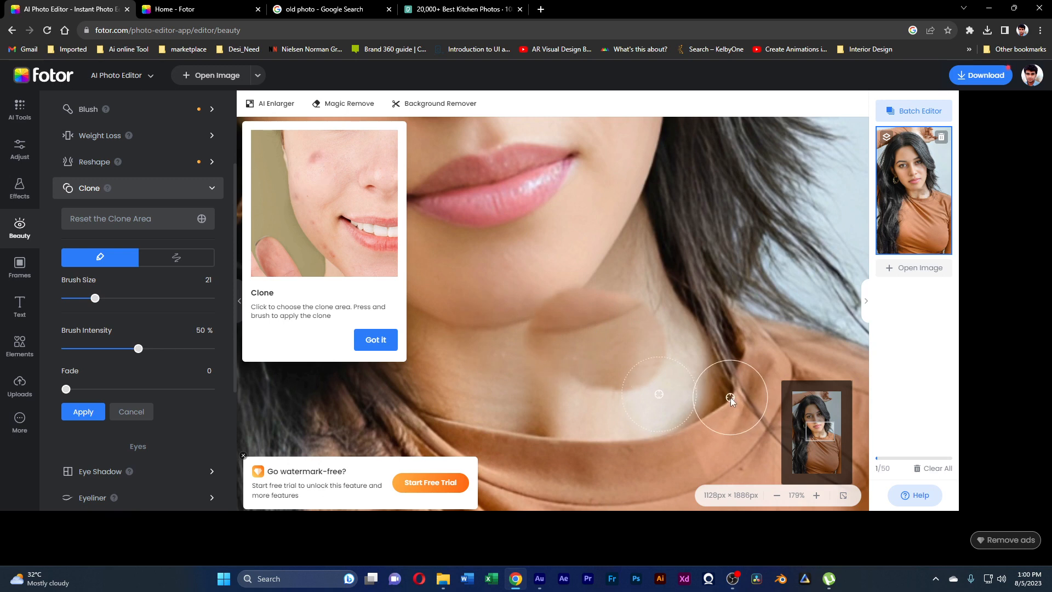
click(132, 412)
Try the Clone brush on the face, sampling the cheek beside the earring and stamping it onto the opposite cheek
scroll(541, 285, up, 5)
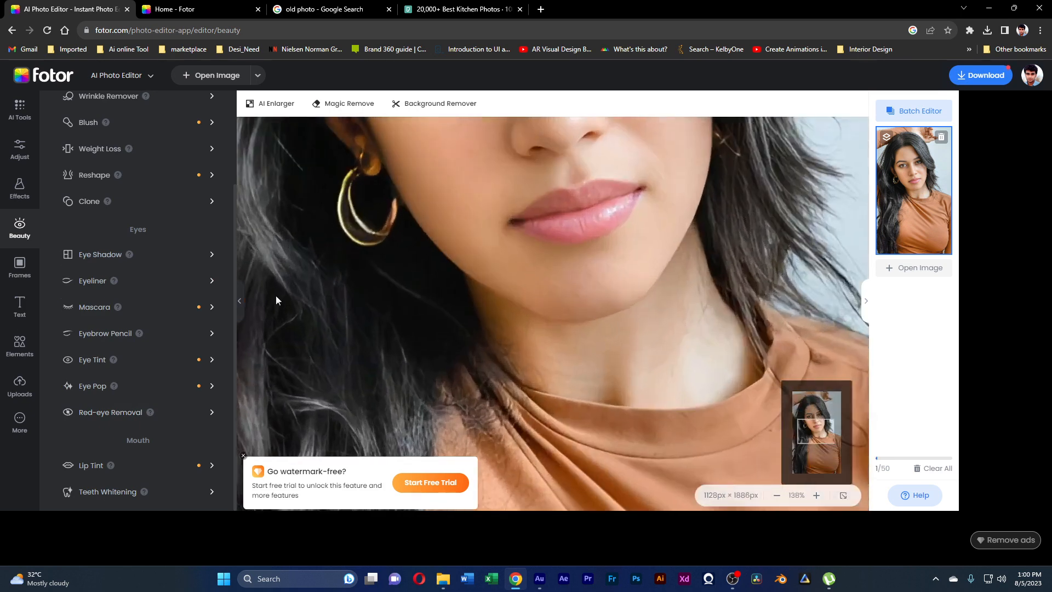
click(125, 202)
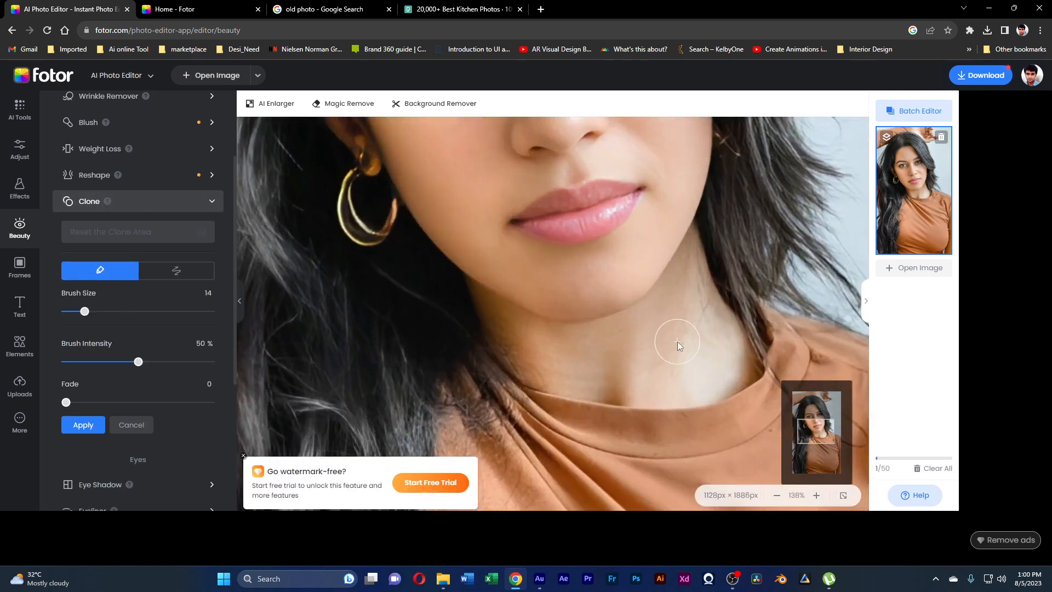
click(451, 192)
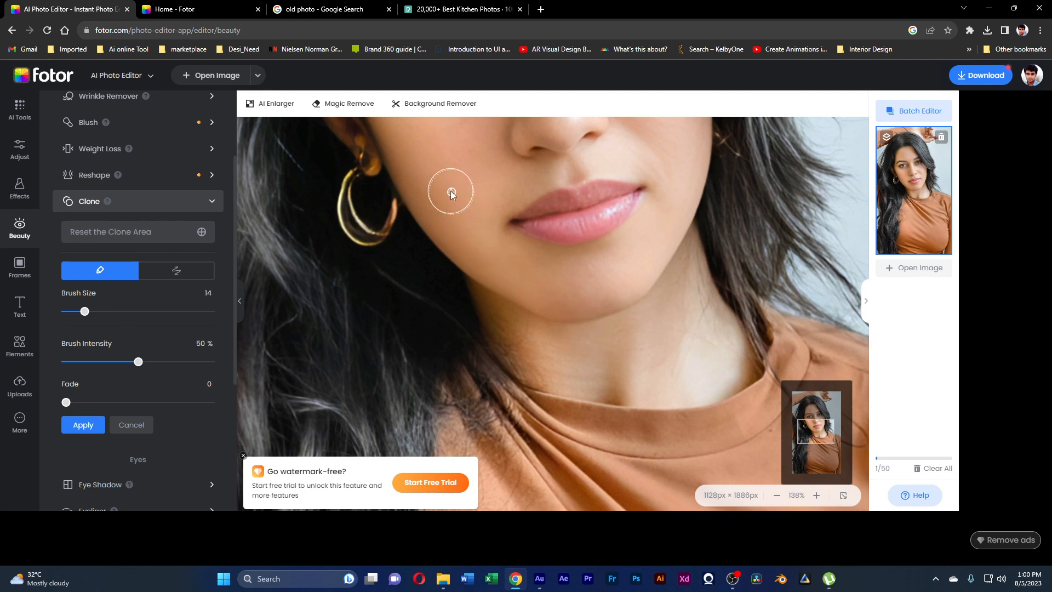
click(674, 140)
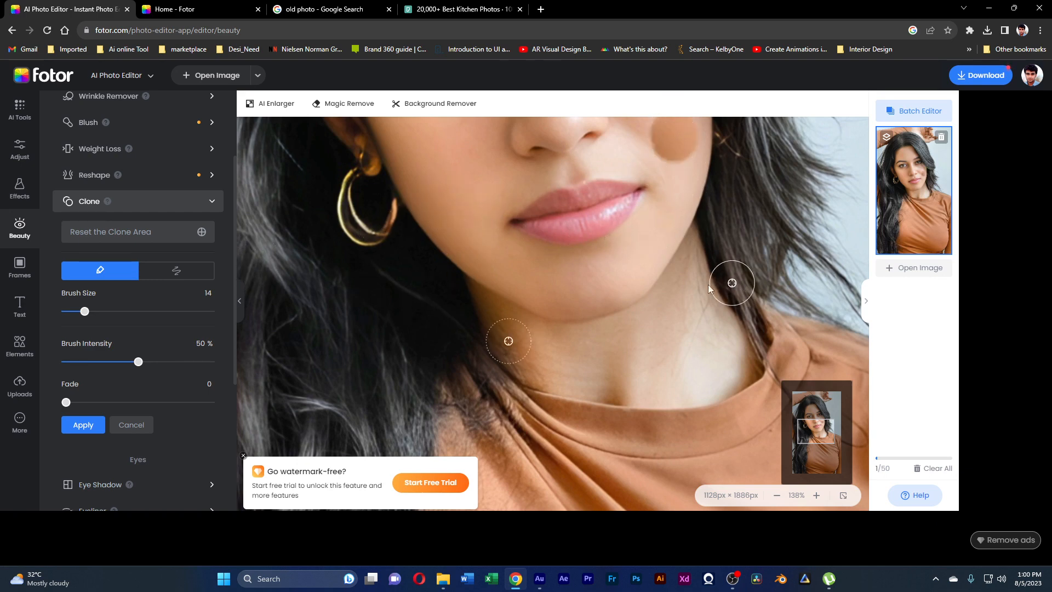
click(132, 425)
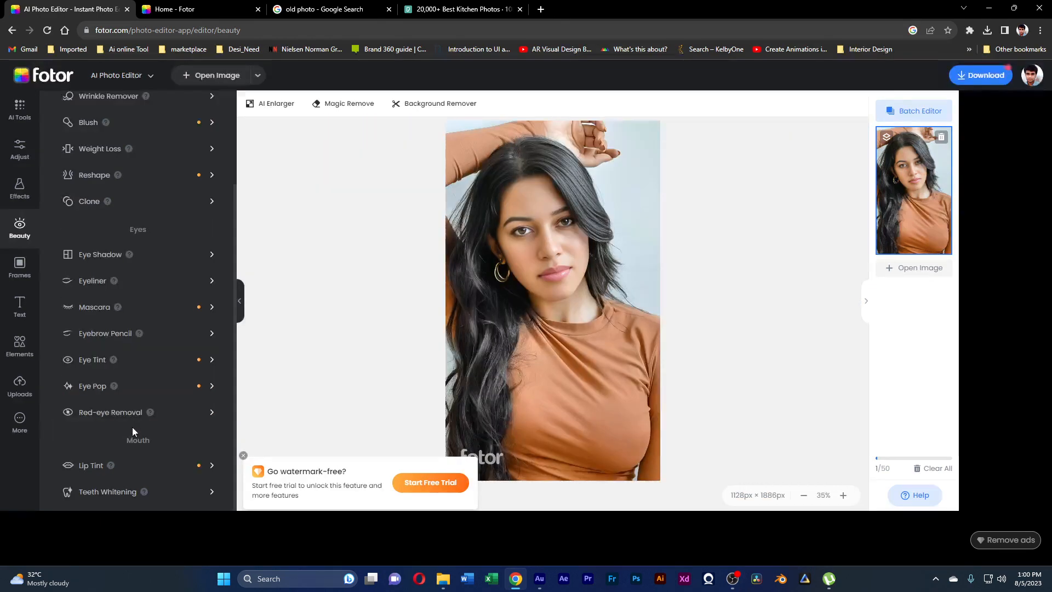
Try the Eyebrow Pencil at size 21 and 20% intensity on the eyebrow nearest the earring, switching to the dark brown shade, and discard the strokes
click(90, 335)
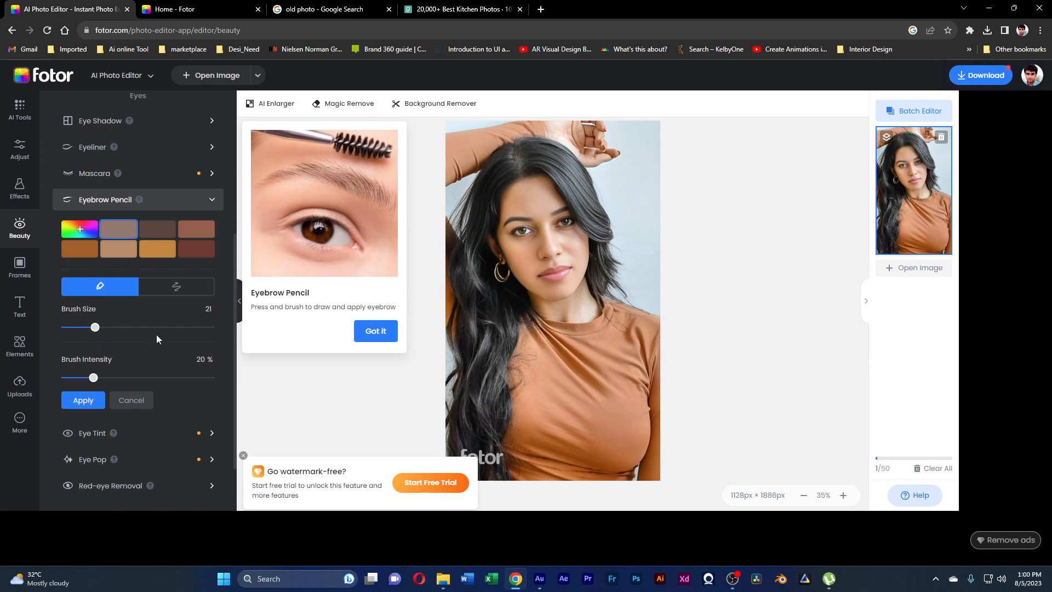
scroll(513, 173, up, 4)
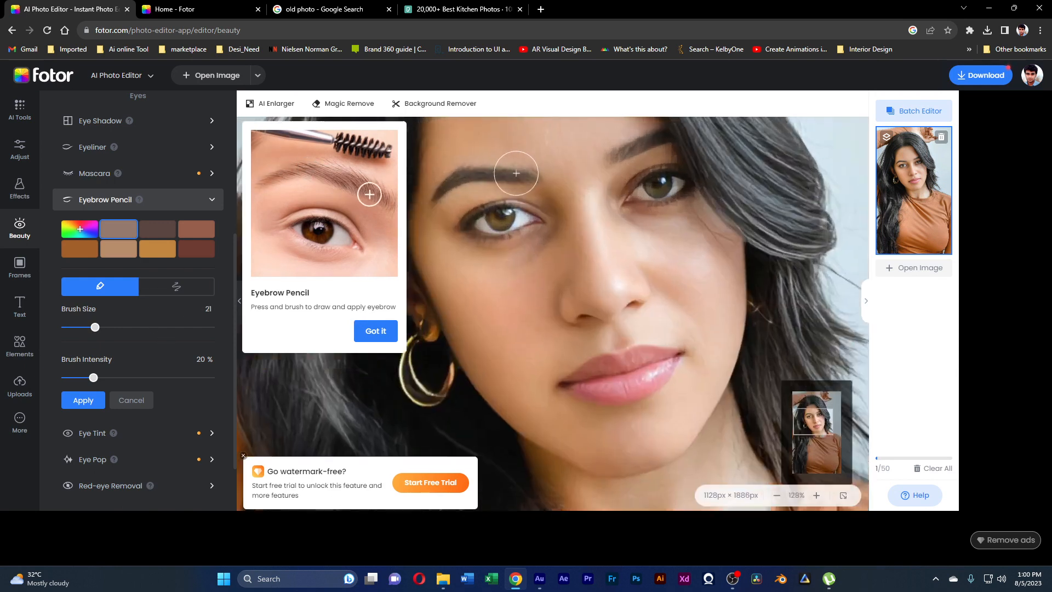
scroll(516, 174, up, 2)
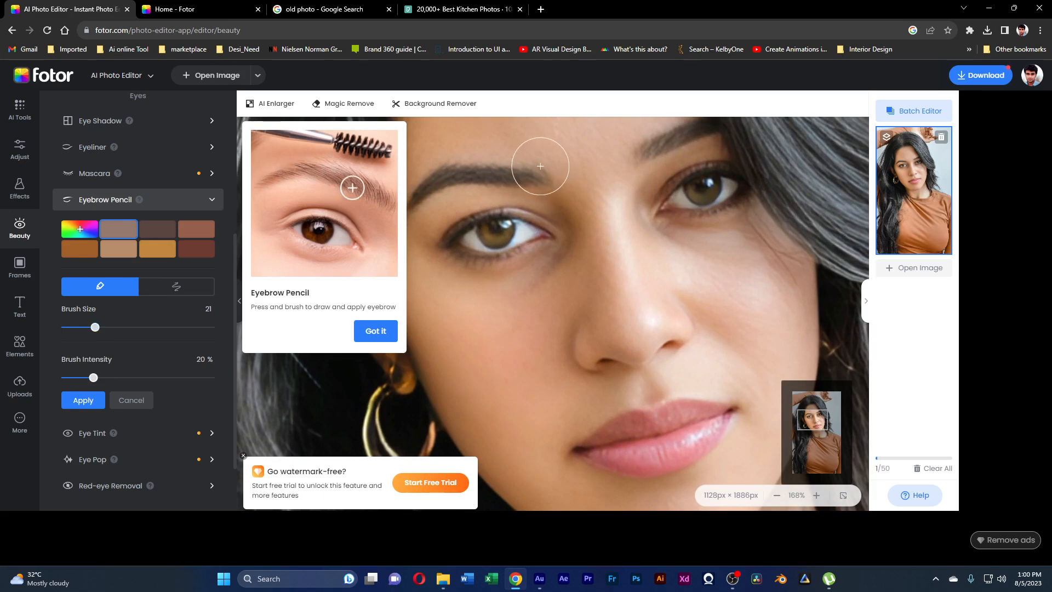
click(361, 339)
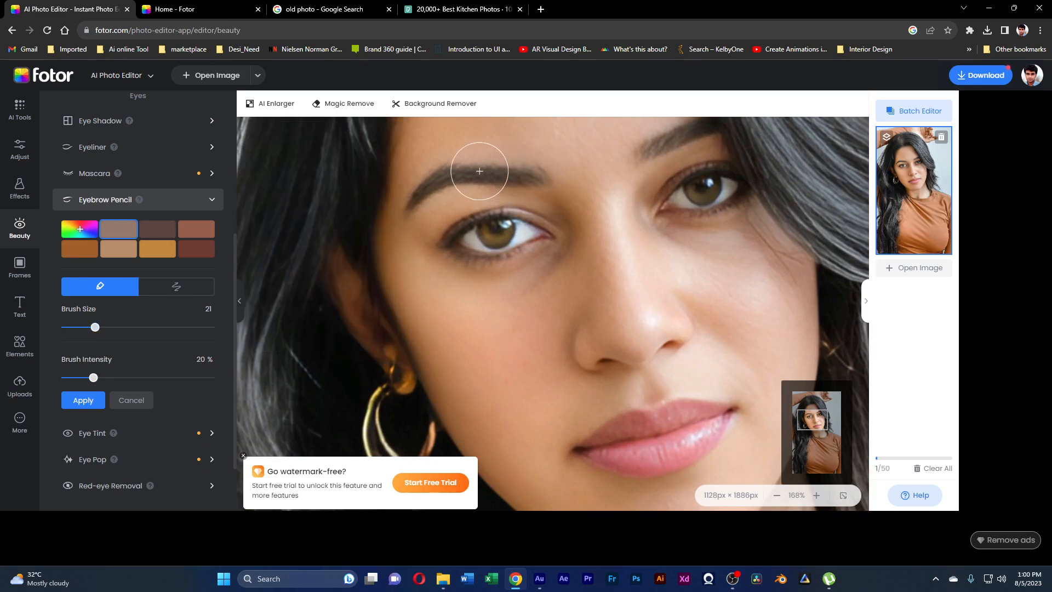
mouse_move(480, 171)
mouse_down()
mouse_move(520, 178)
mouse_move(457, 167)
mouse_move(422, 194)
mouse_move(483, 167)
mouse_up()
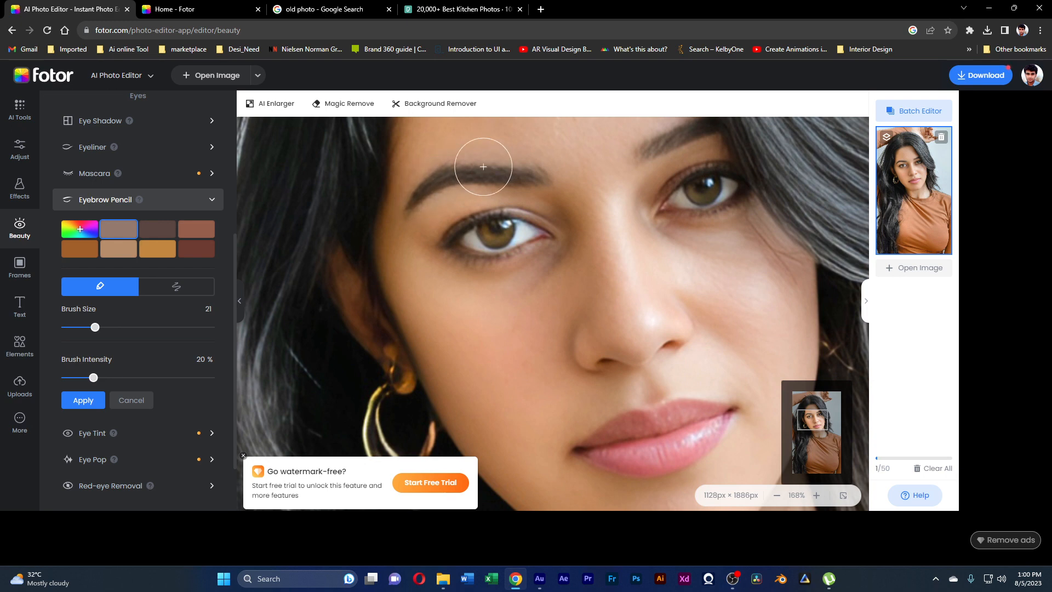
click(152, 235)
mouse_move(446, 181)
mouse_down()
mouse_move(532, 183)
mouse_move(465, 174)
mouse_up()
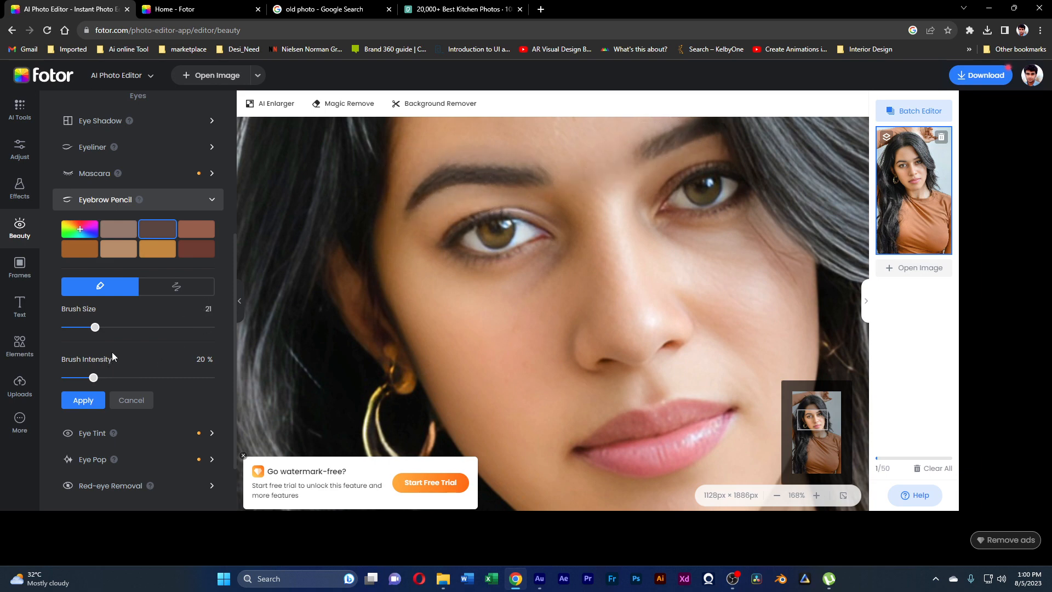
scroll(182, 321, down, 1)
scroll(183, 325, up, 2)
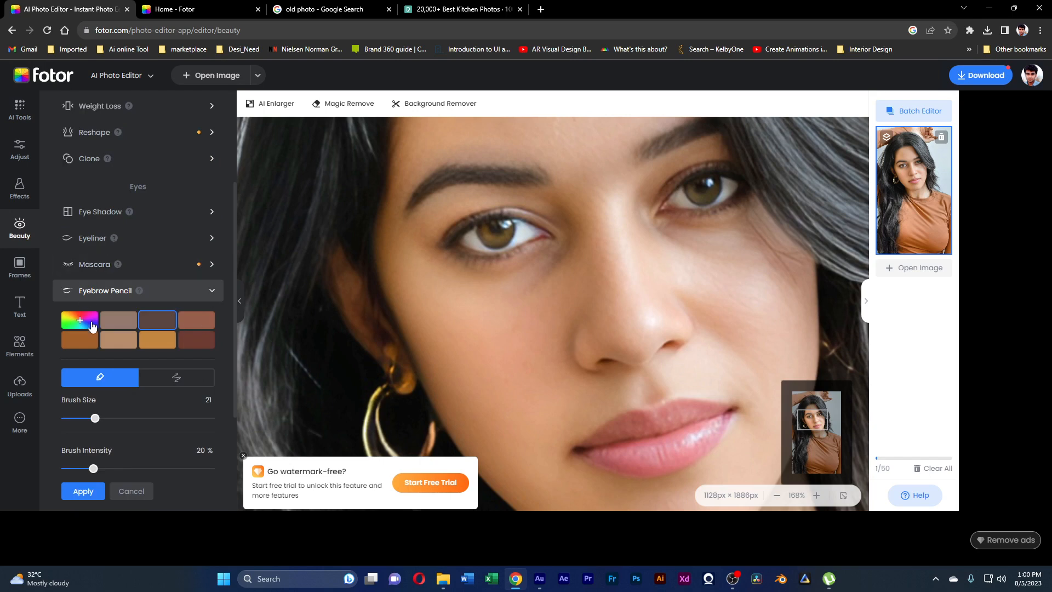
mouse_move(139, 290)
click(91, 271)
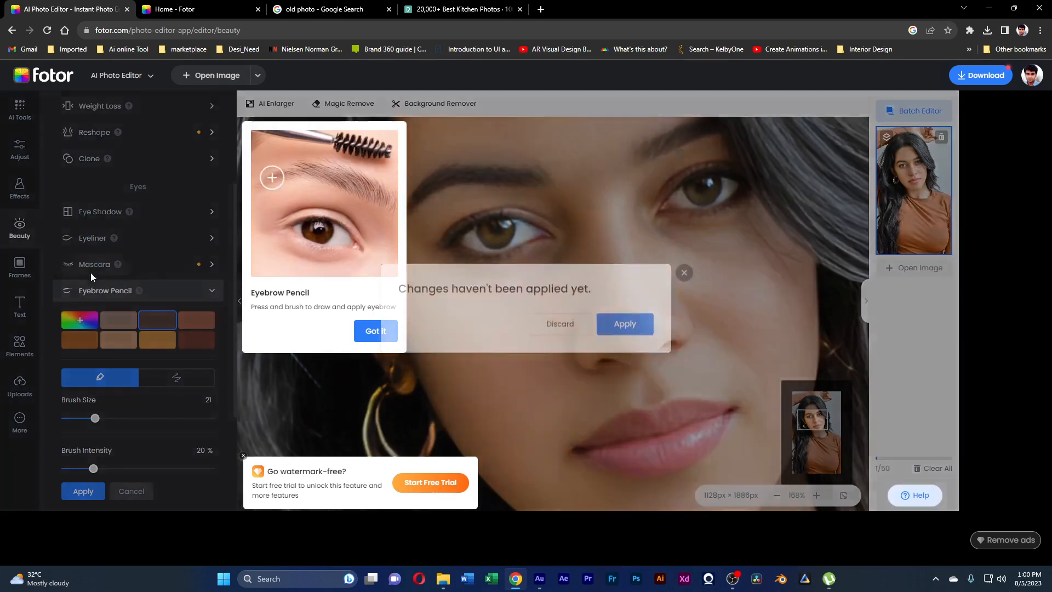
click(570, 332)
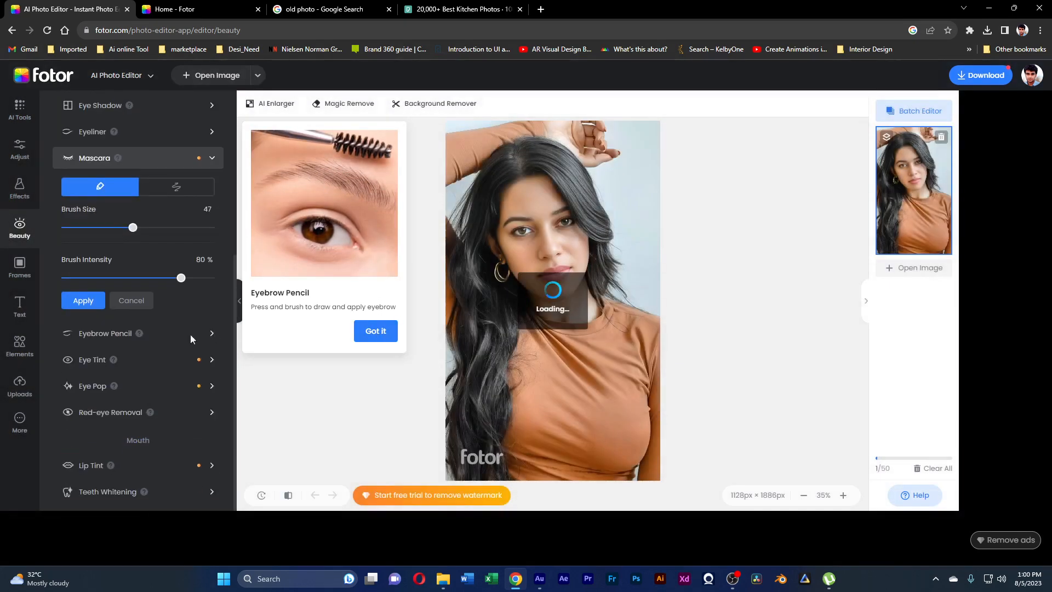
Apply the Eyebrow Pencil retouch with the greyish-brown shade at brush size 21 and 20% intensity
click(100, 342)
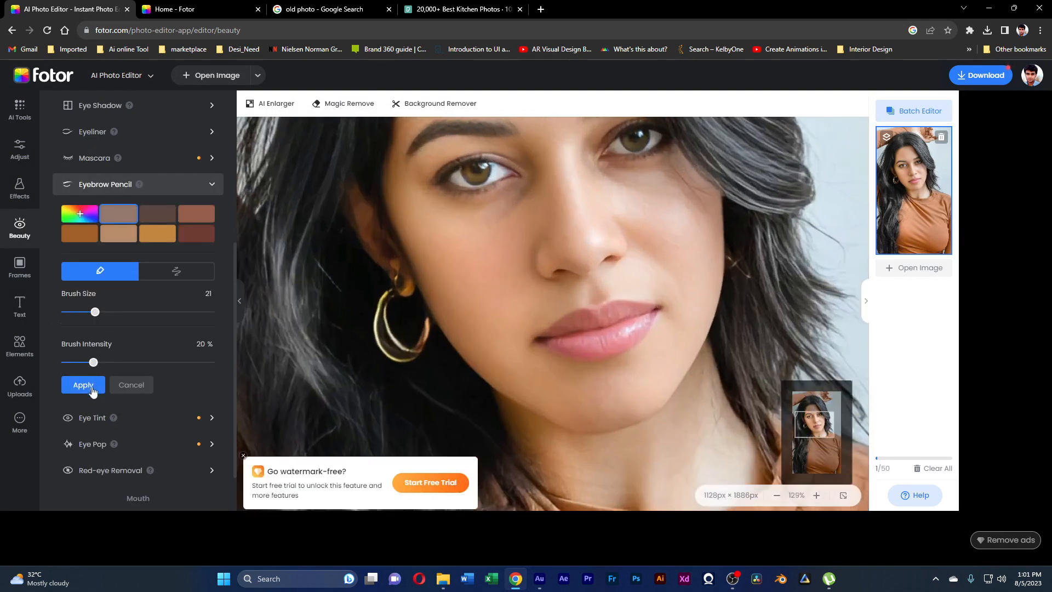
click(82, 385)
Examine the portrait's eyebrows and face at close range and at a wider view
scroll(534, 220, up, 5)
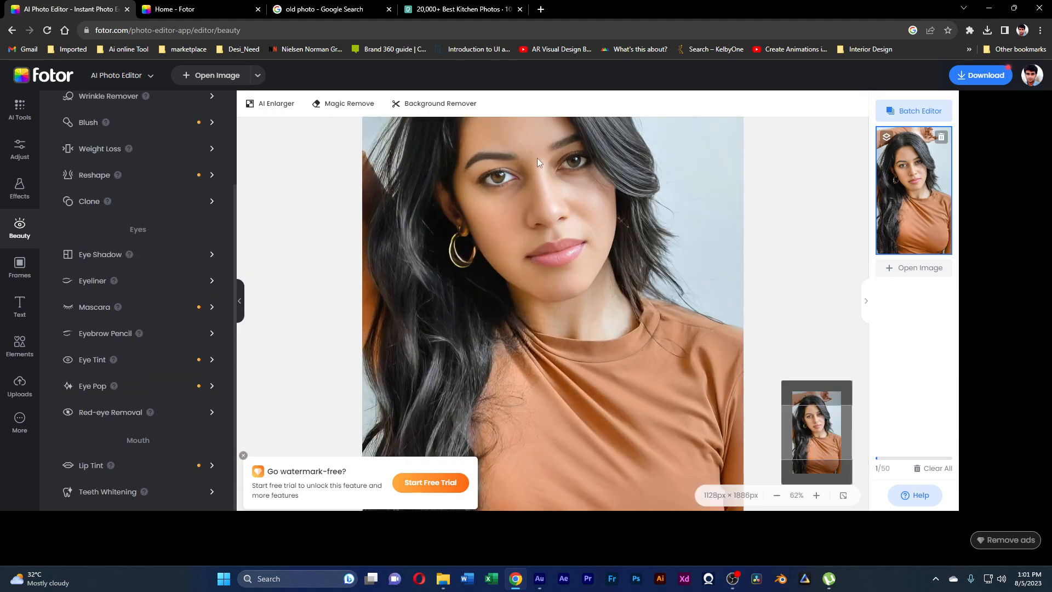
drag(554, 218, 543, 183)
drag(416, 261, 438, 416)
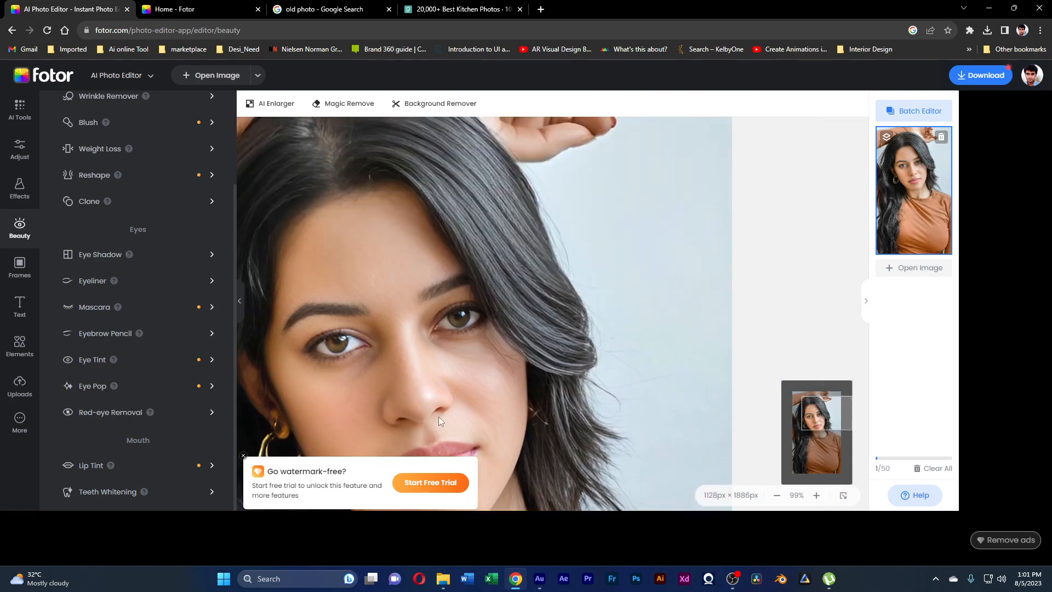
scroll(505, 250, up, 10)
scroll(615, 389, down, 7)
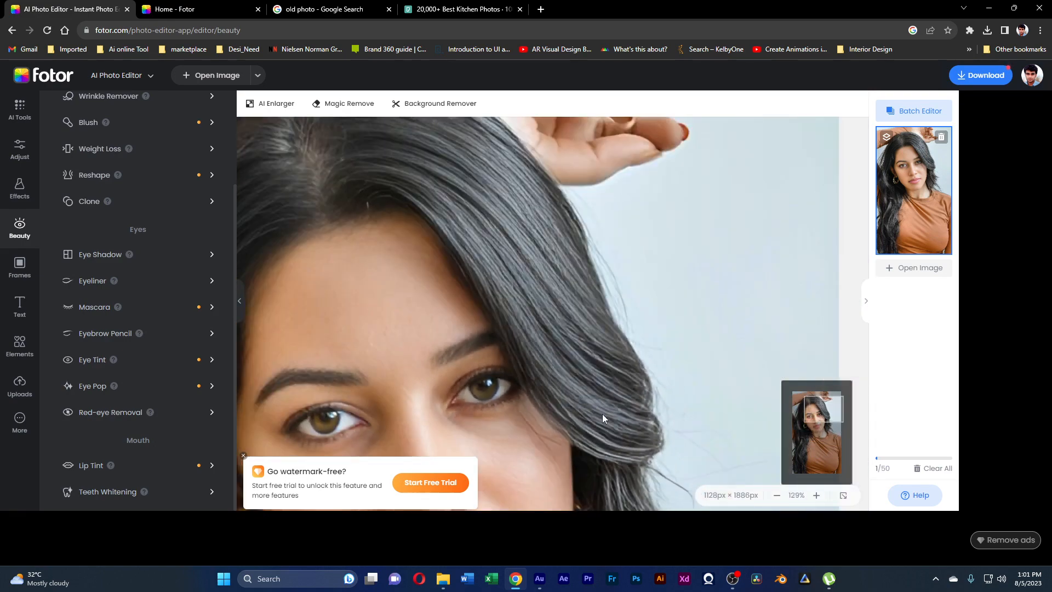
scroll(570, 382, down, 5)
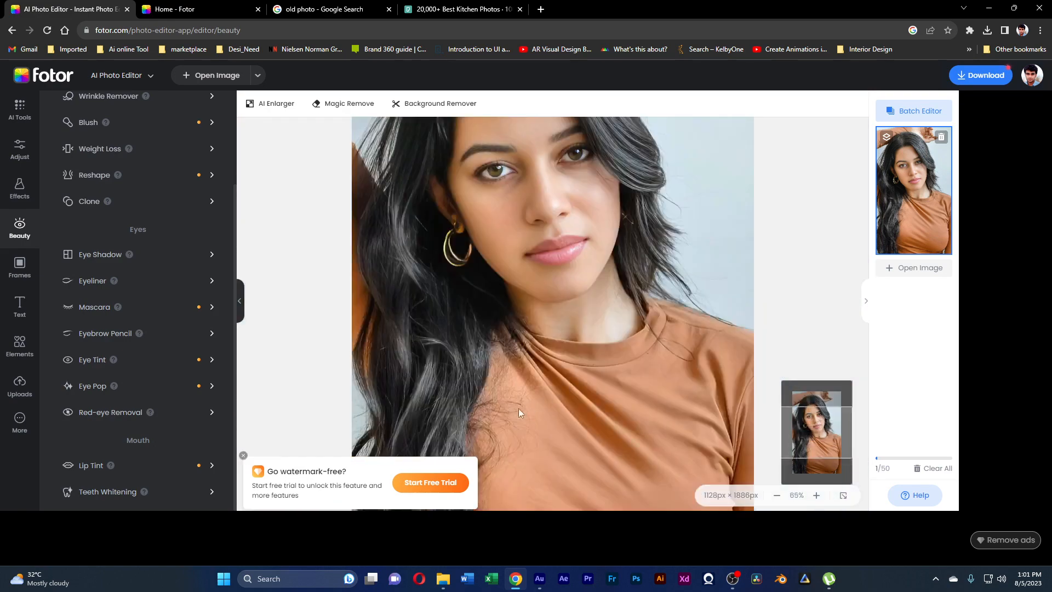
scroll(600, 186, up, 4)
scroll(617, 405, down, 4)
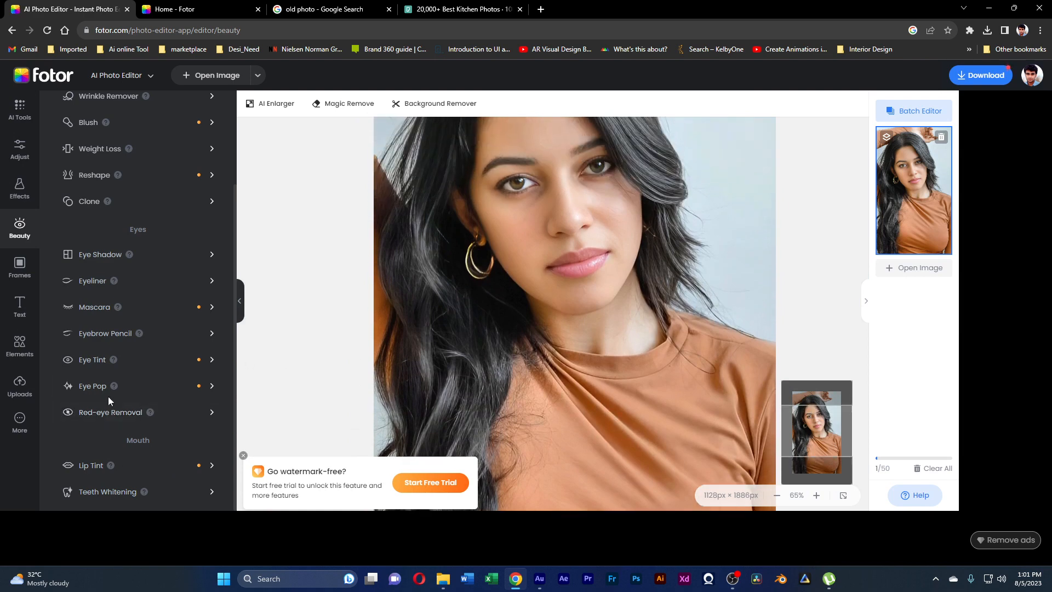
Try the light blue Eye Tint on the eye farther from the earring with brush size 33 and 28% intensity
click(83, 362)
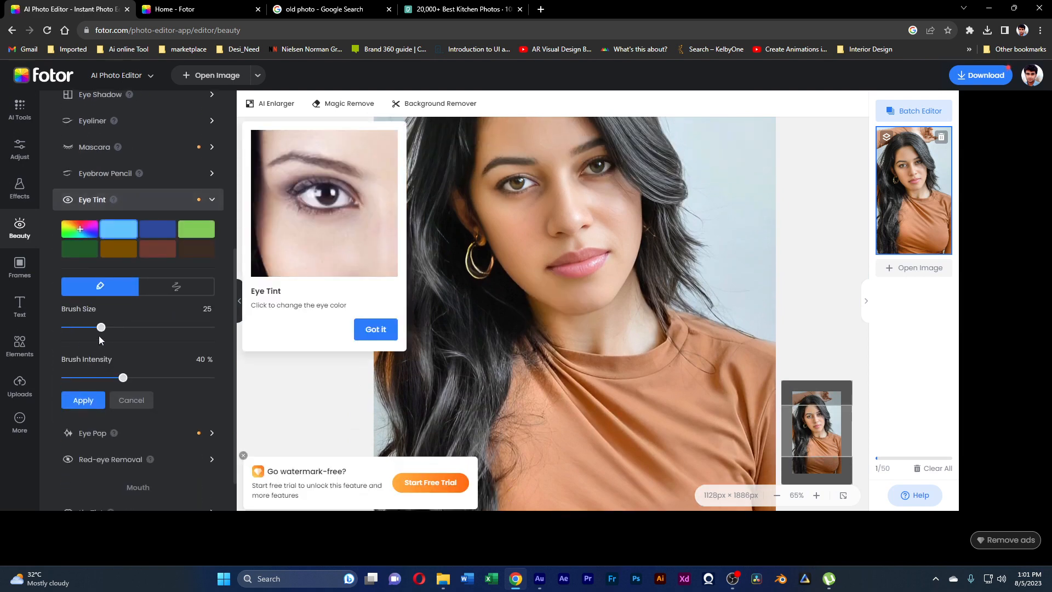
mouse_move(124, 378)
mouse_down()
mouse_move(186, 379)
mouse_move(87, 379)
mouse_move(149, 383)
mouse_move(105, 378)
mouse_up()
click(112, 327)
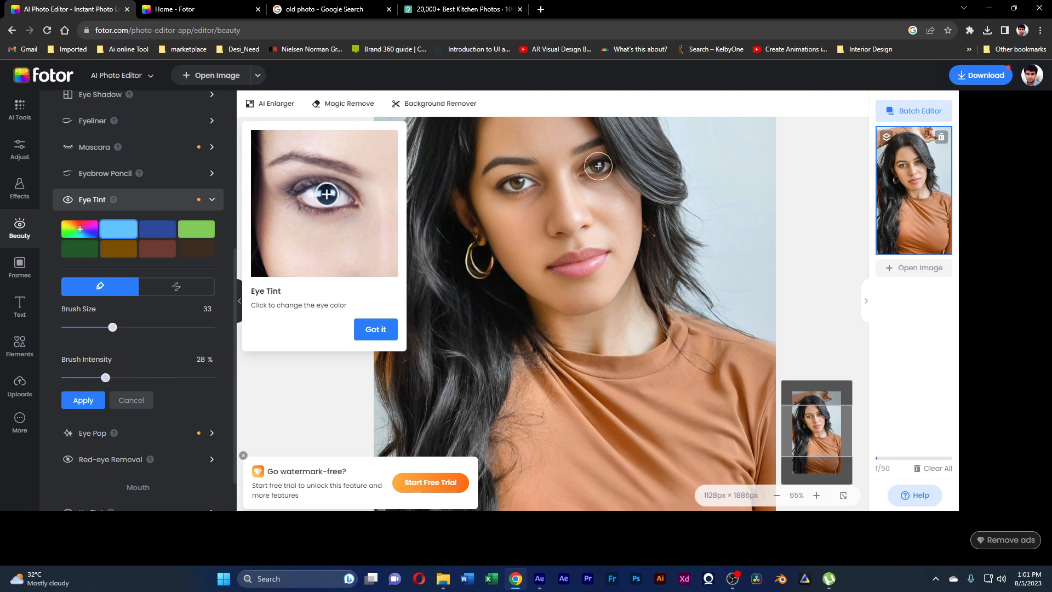
drag(598, 166, 601, 165)
Try a custom magenta Eye Tint (#ff00e6) on the eyes and the skin beneath them, and cancel the tint
click(78, 232)
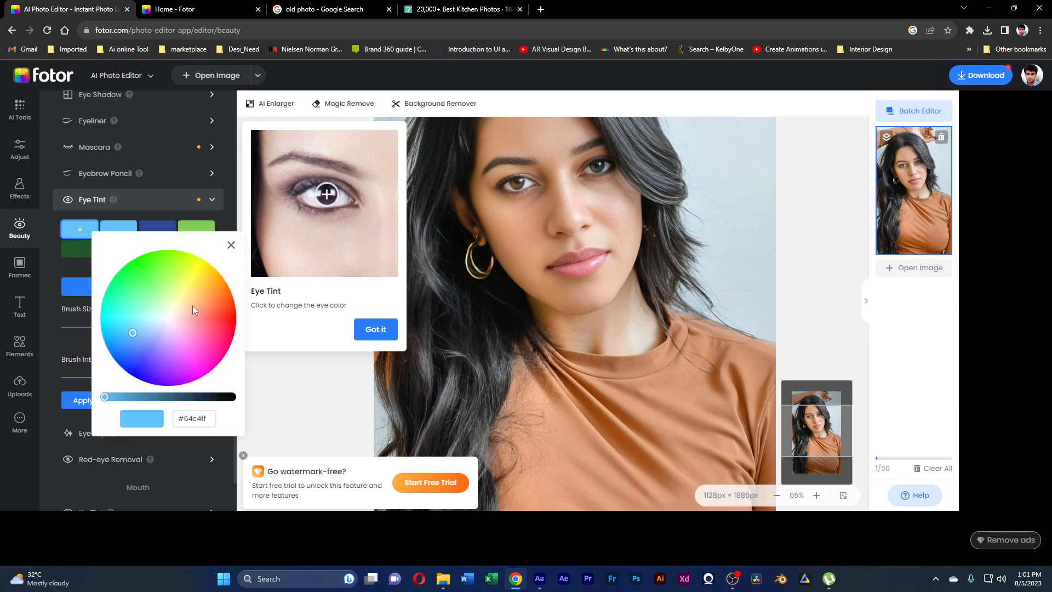
drag(189, 335, 215, 382)
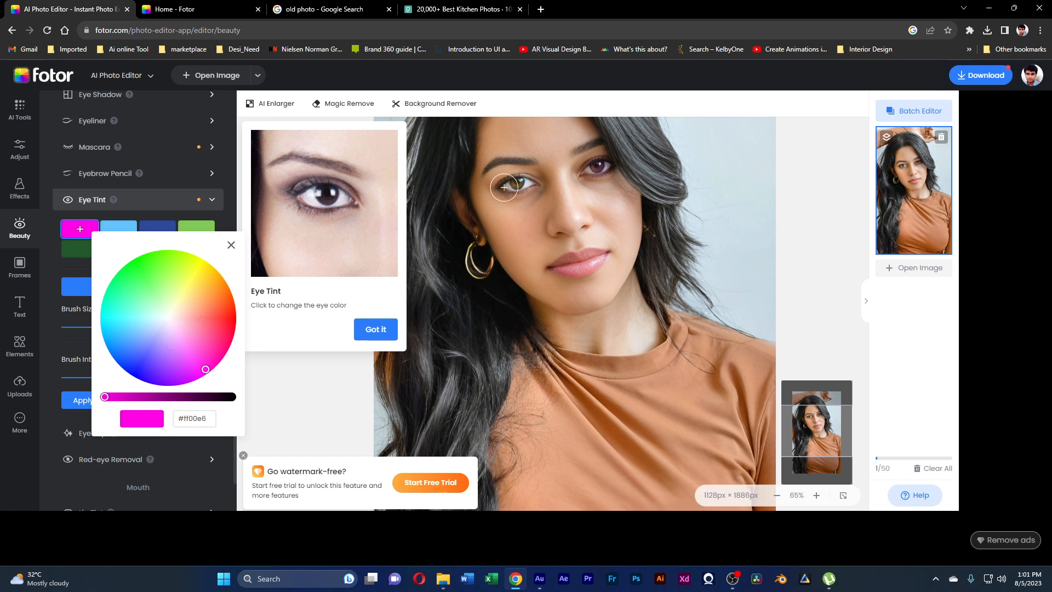
mouse_move(493, 192)
mouse_down()
mouse_move(524, 201)
mouse_move(600, 177)
mouse_move(626, 179)
mouse_move(622, 189)
mouse_up()
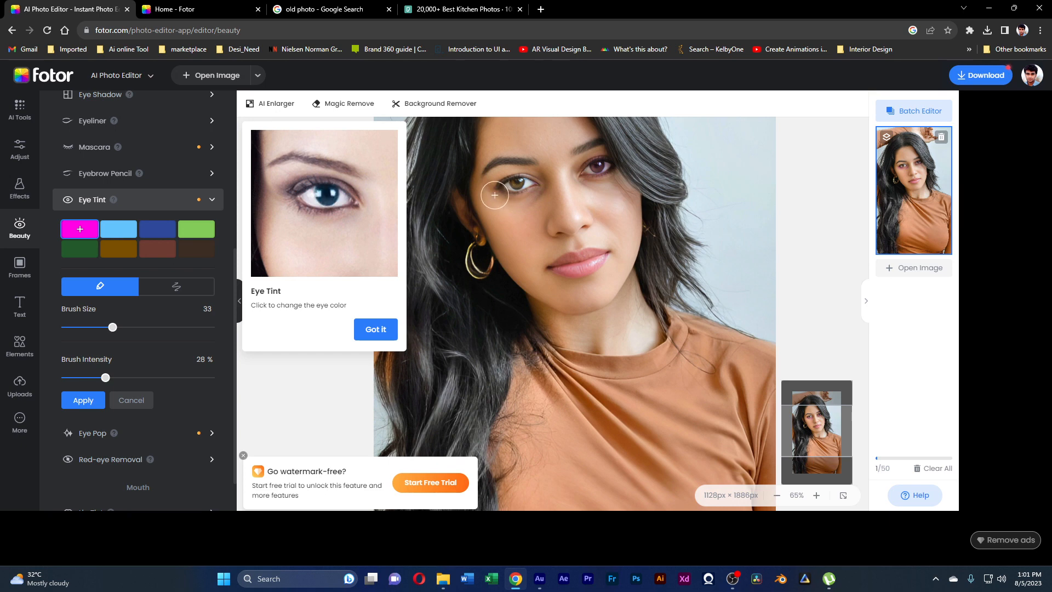
drag(495, 194, 544, 200)
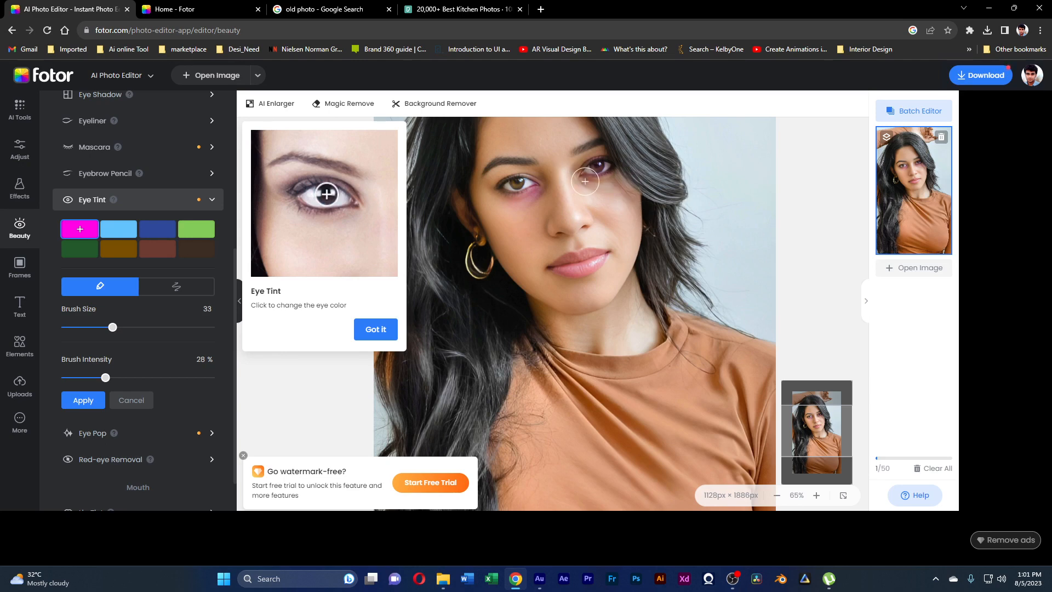
scroll(629, 222, down, 3)
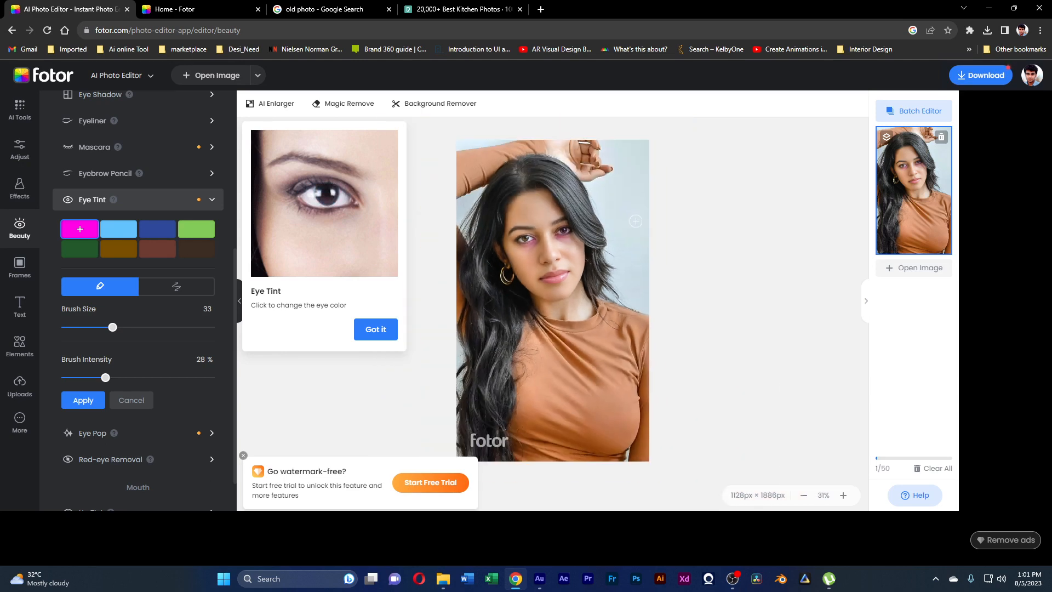
click(131, 400)
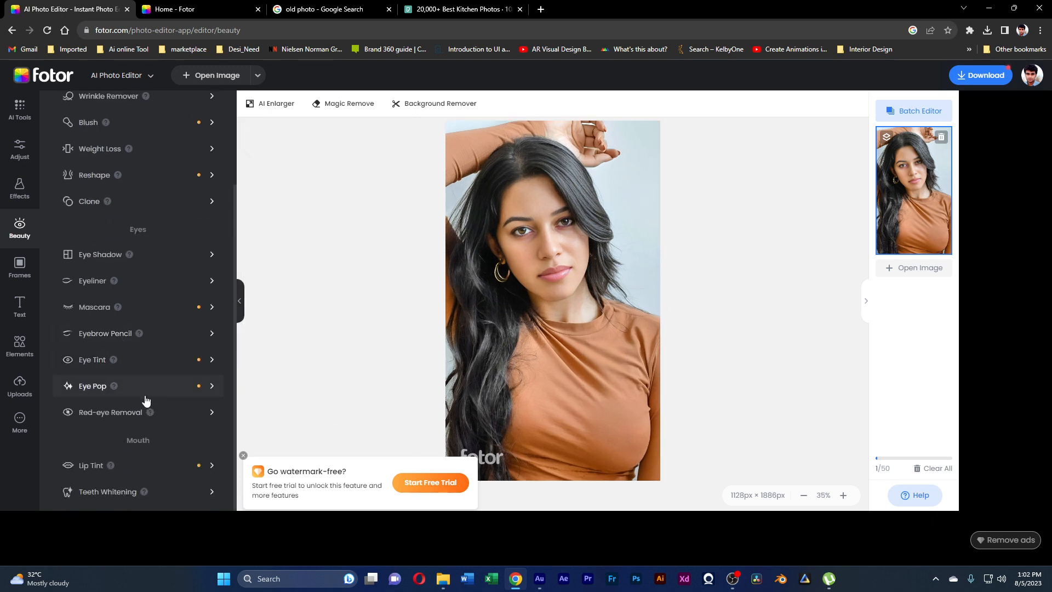
Brighten the eyes with Eye Pop at brush size 47 and 66% intensity, and apply the retouch
click(90, 391)
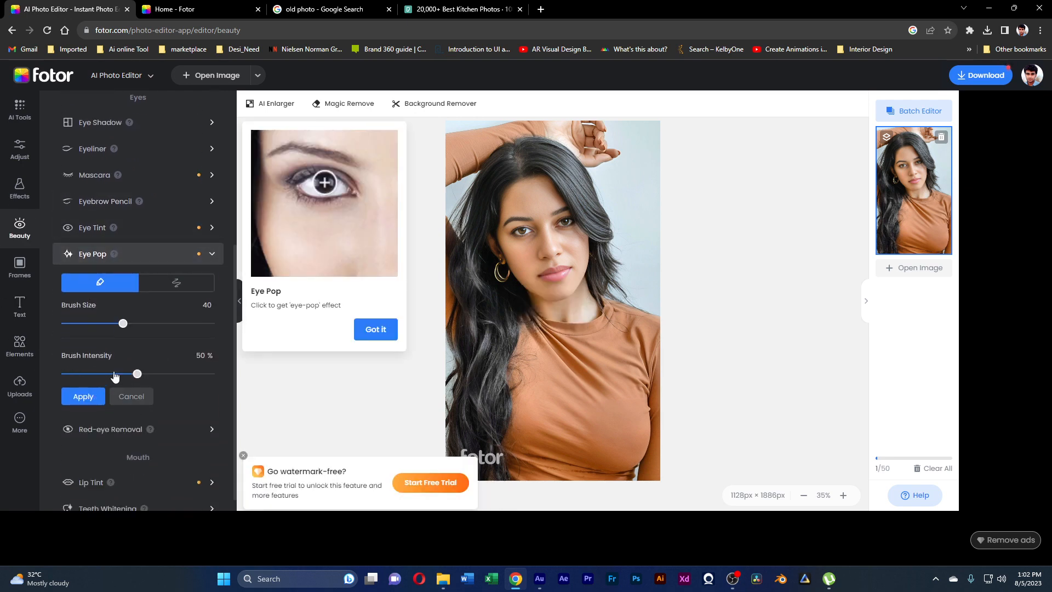
scroll(104, 318, down, 1)
scroll(110, 335, up, 4)
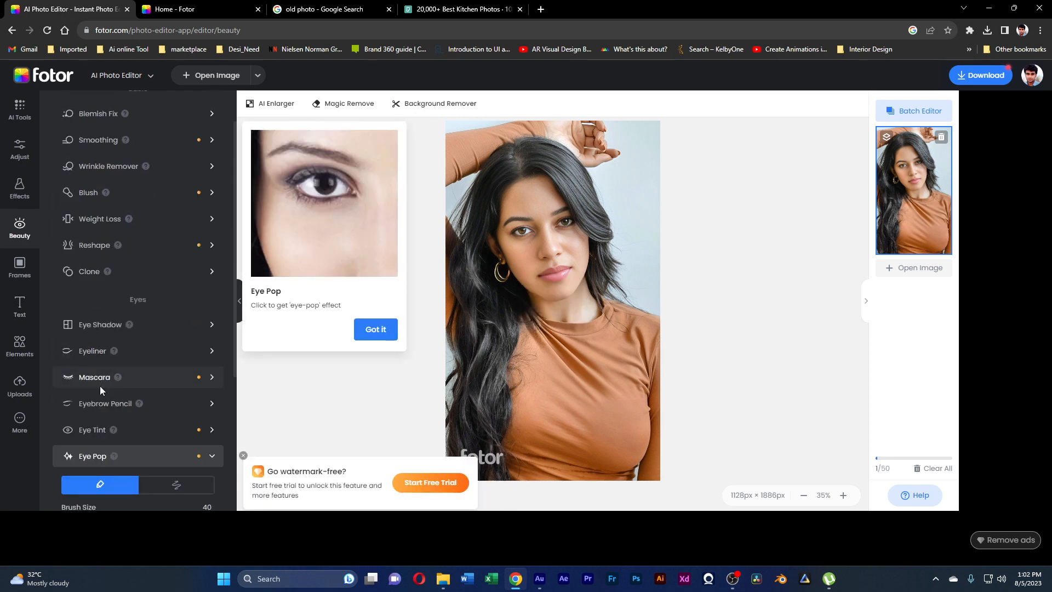
scroll(100, 386, down, 4)
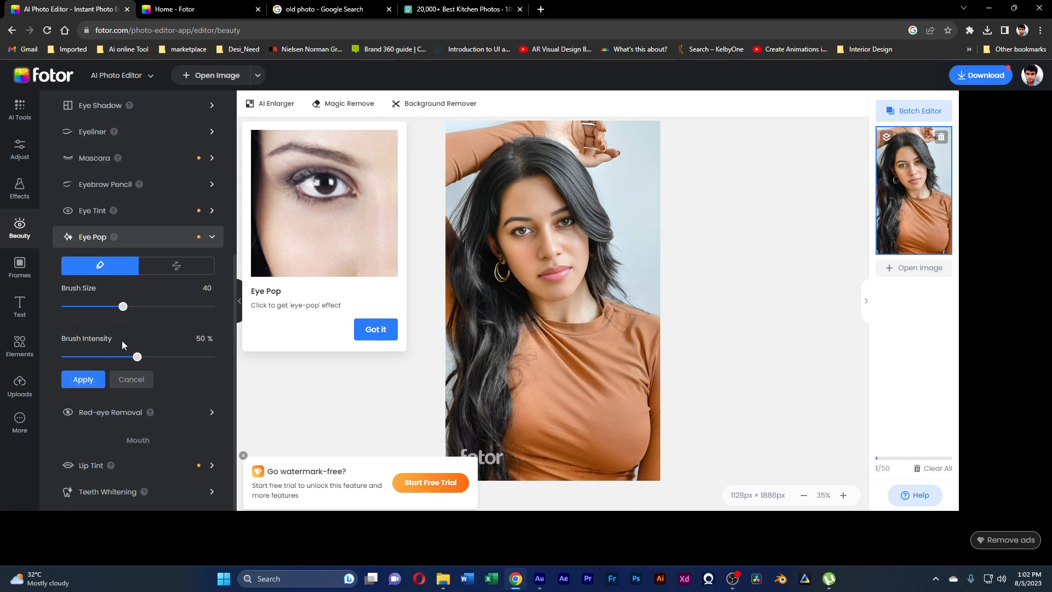
drag(137, 356, 160, 356)
drag(123, 306, 133, 307)
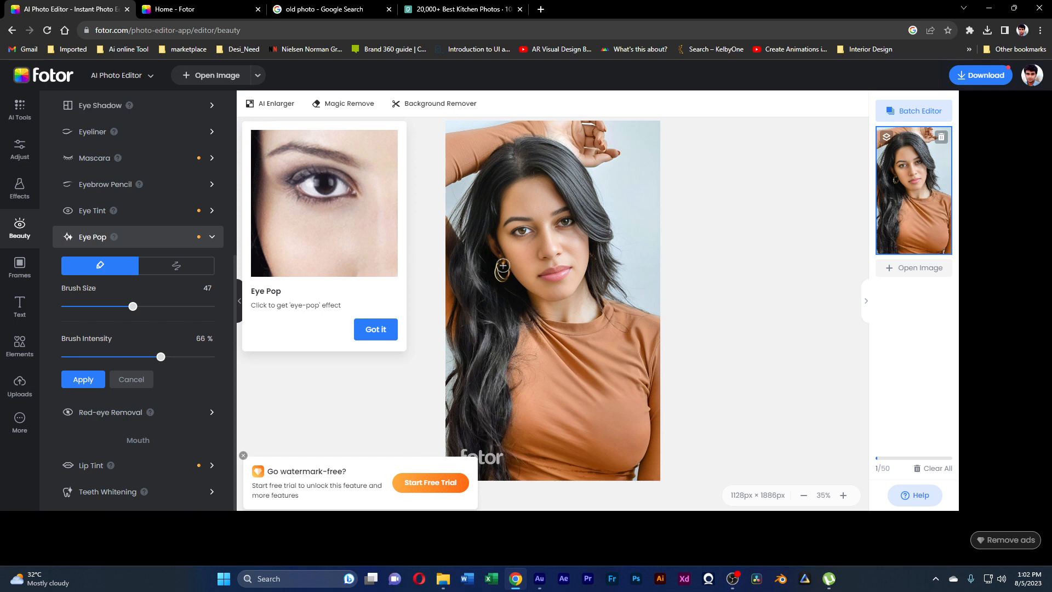
scroll(503, 266, up, 6)
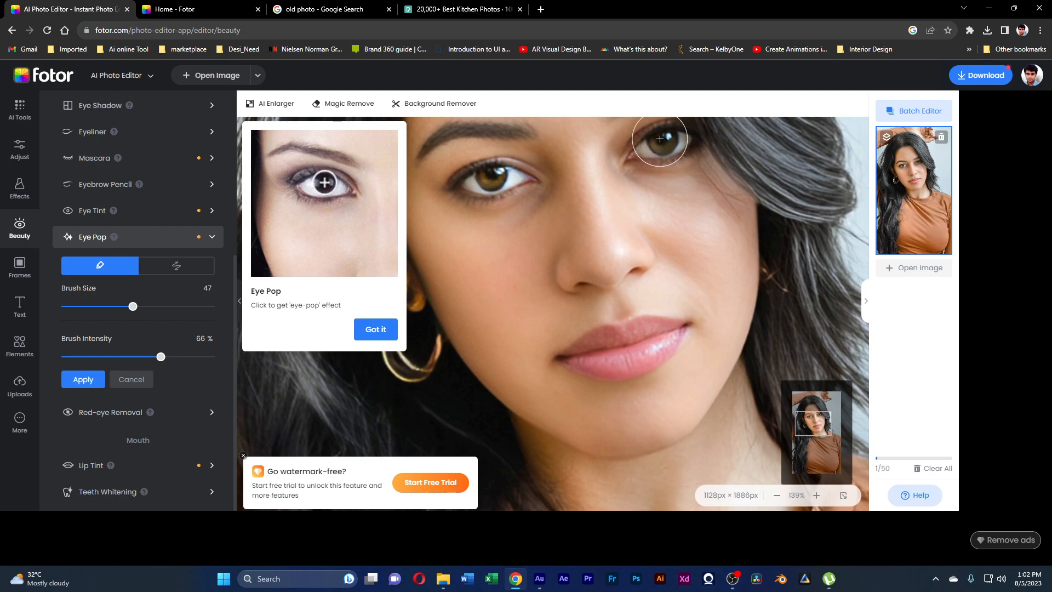
scroll(536, 238, down, 5)
scroll(535, 238, down, 4)
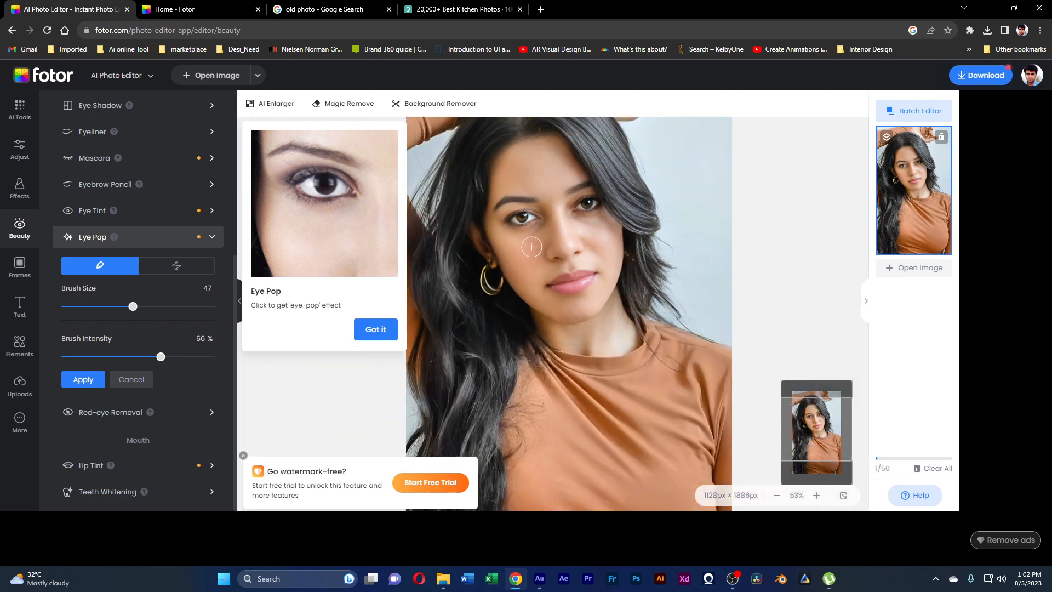
click(129, 239)
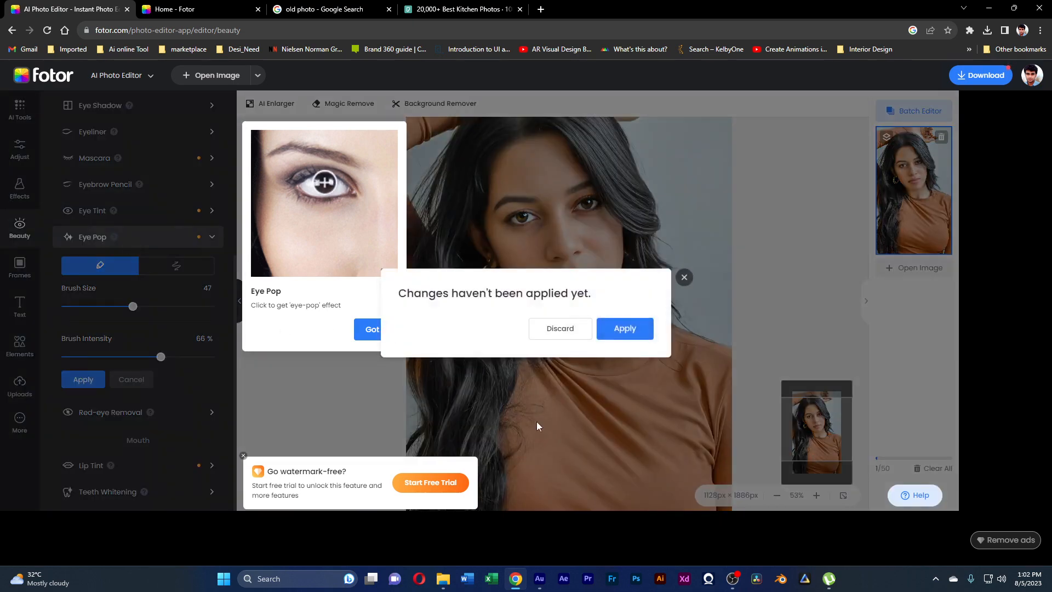
click(630, 334)
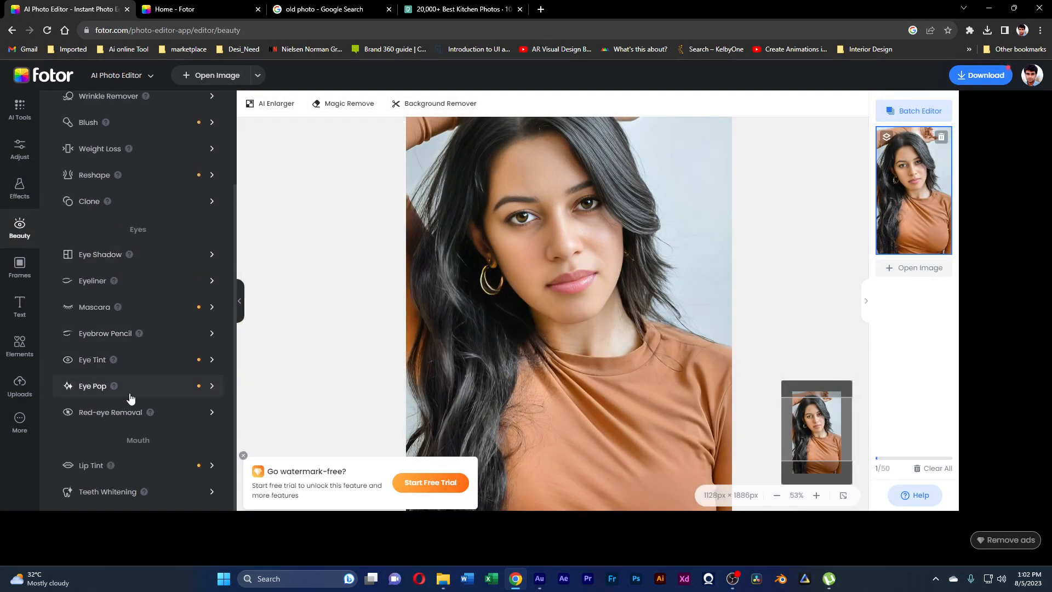
Tint the lips with the bright pinkish-red Lip Tint colour at brush size 19 and 33% intensity
click(103, 416)
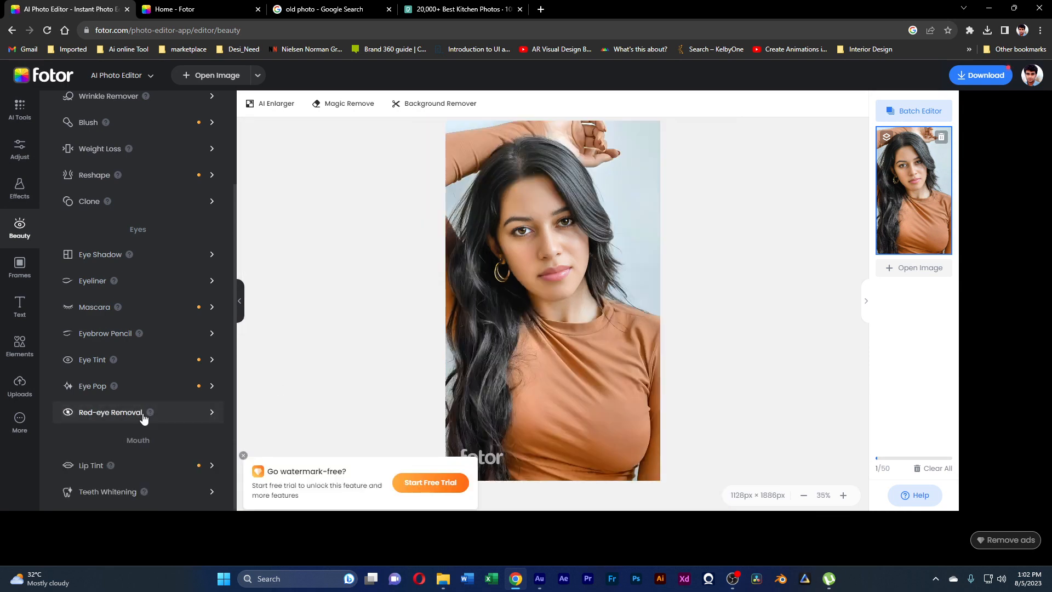
click(93, 471)
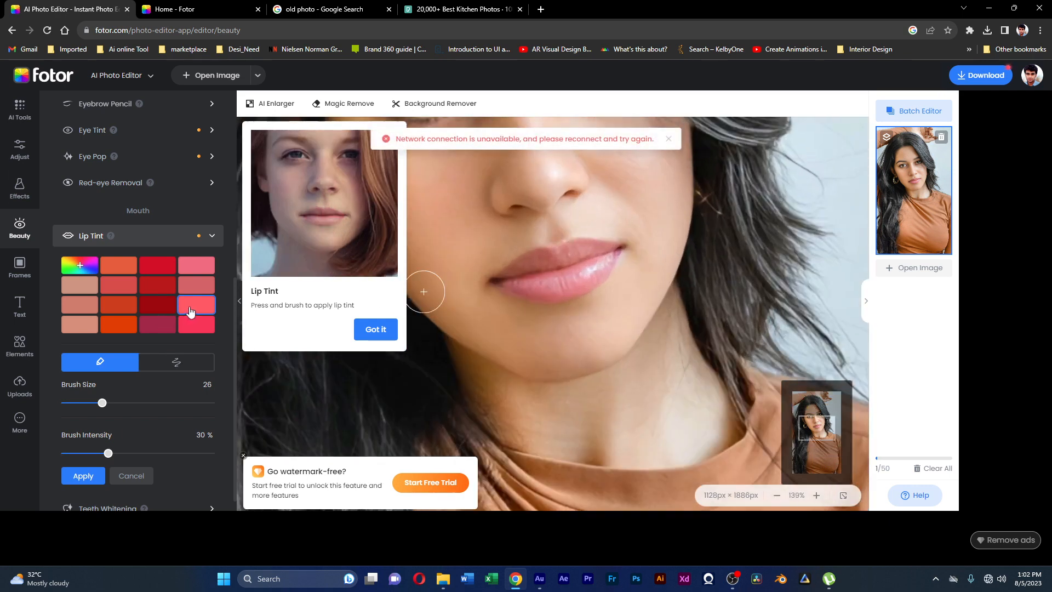
click(200, 328)
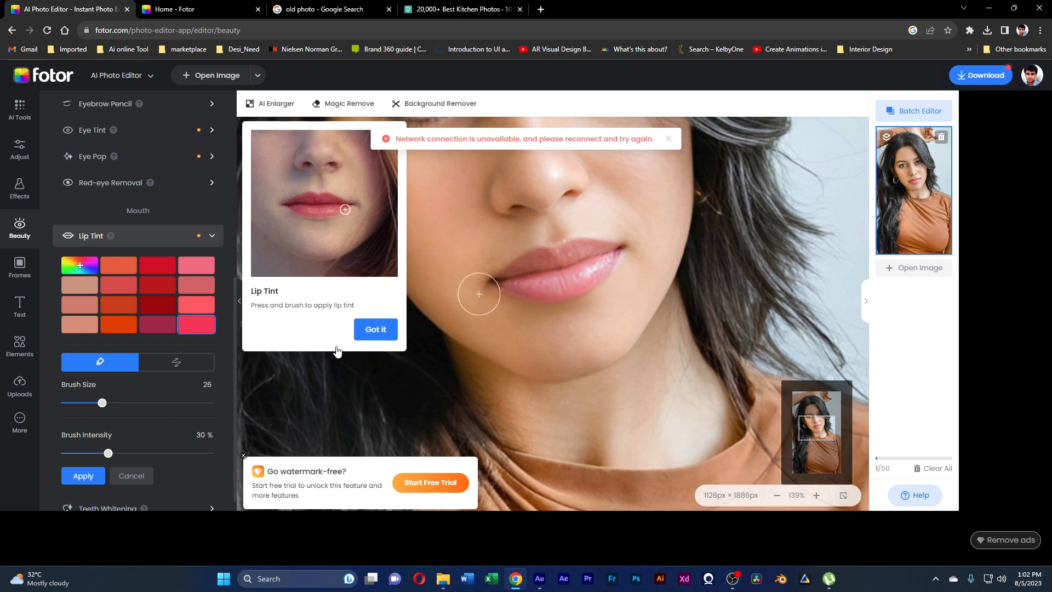
drag(93, 405, 86, 406)
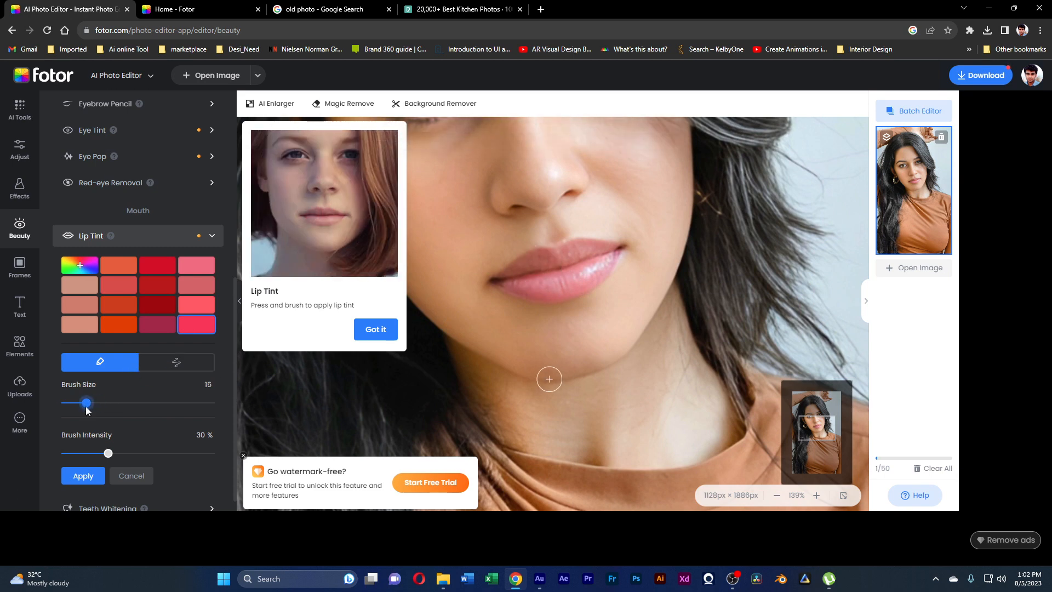
drag(112, 455, 112, 454)
drag(87, 403, 93, 404)
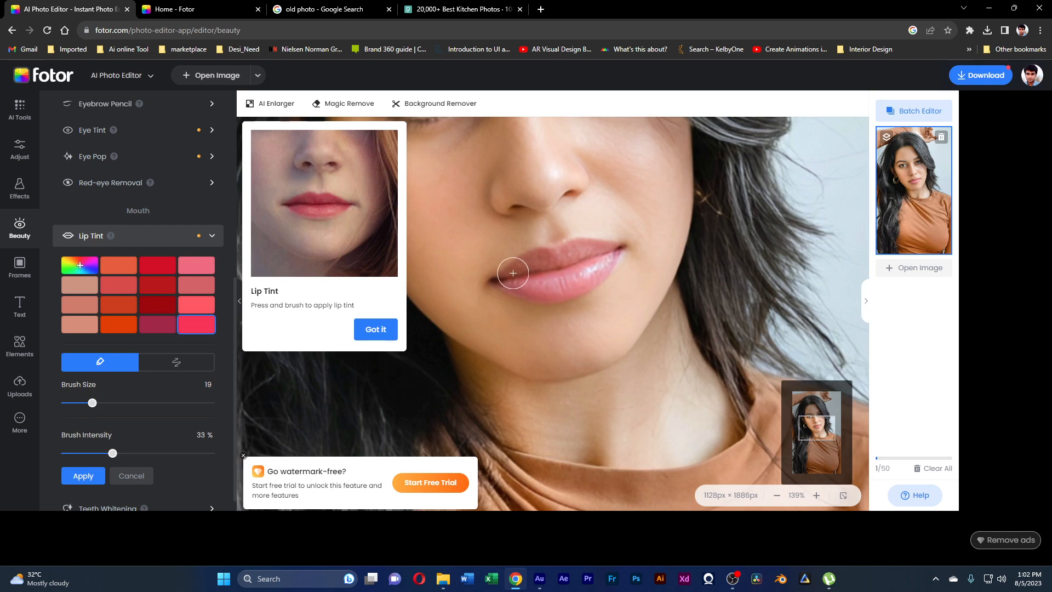
mouse_move(513, 273)
mouse_down()
mouse_move(610, 254)
mouse_move(575, 277)
mouse_move(506, 285)
mouse_move(586, 279)
mouse_move(608, 258)
mouse_up()
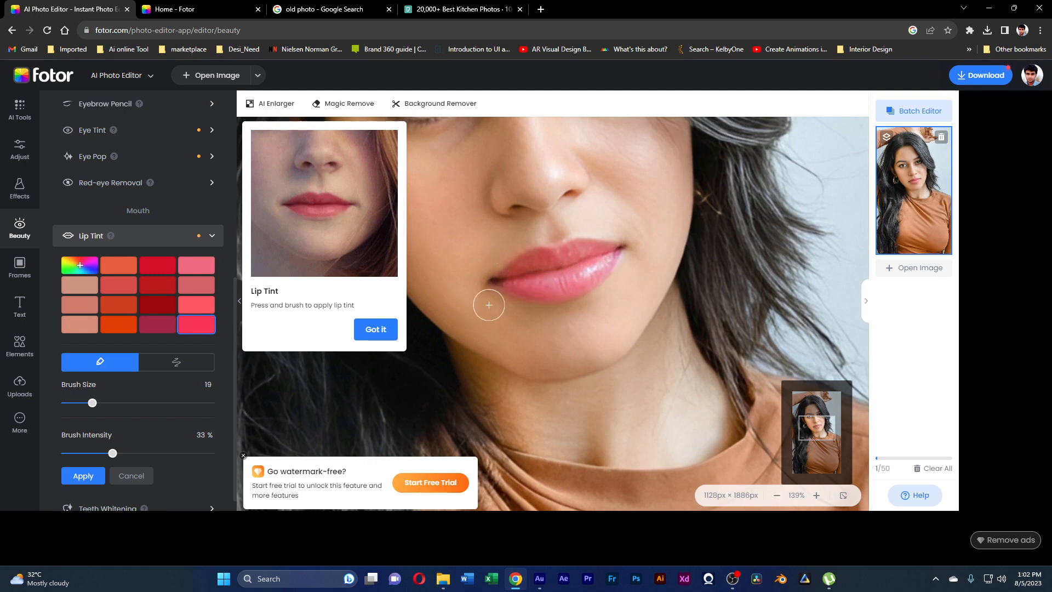
Try the dark red Lip Tint colour on the cheek on the side away from the earring, and undo the stroke
click(156, 307)
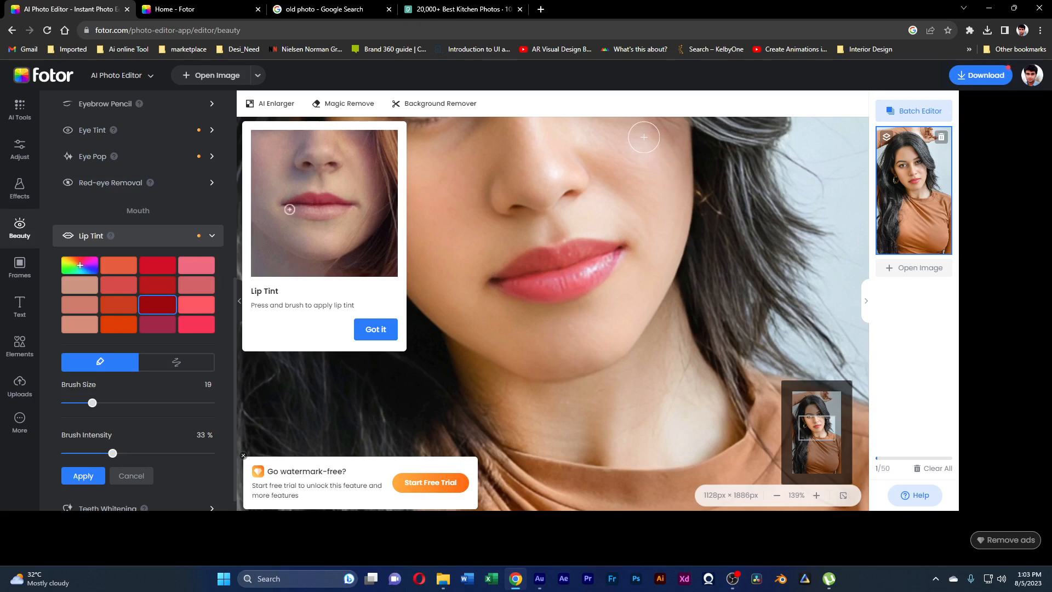
mouse_move(631, 243)
mouse_down()
mouse_move(659, 210)
mouse_move(626, 178)
mouse_move(608, 196)
mouse_move(624, 171)
mouse_up()
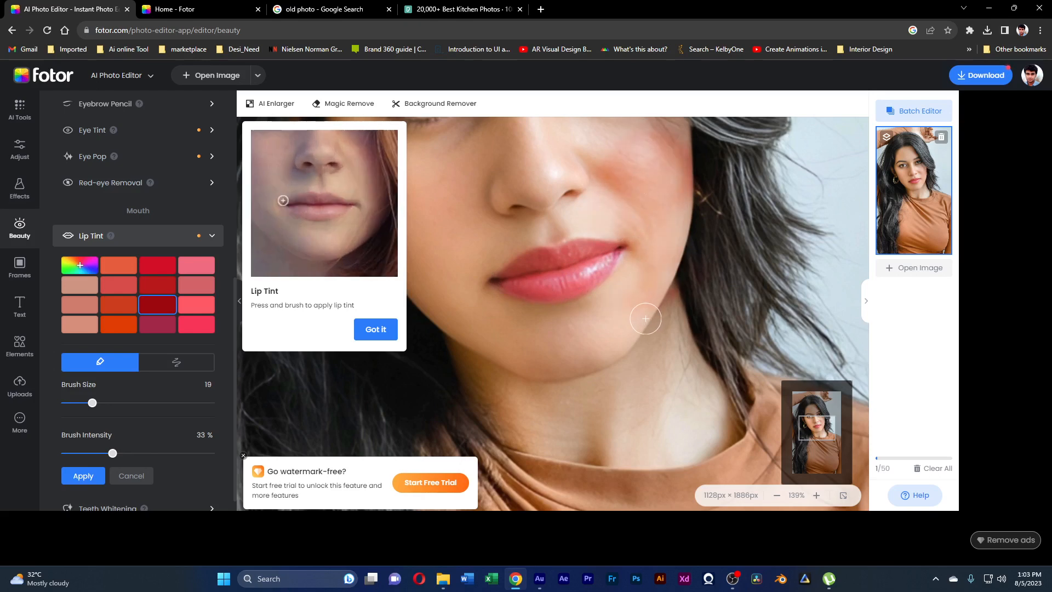
key(ctrl+z)
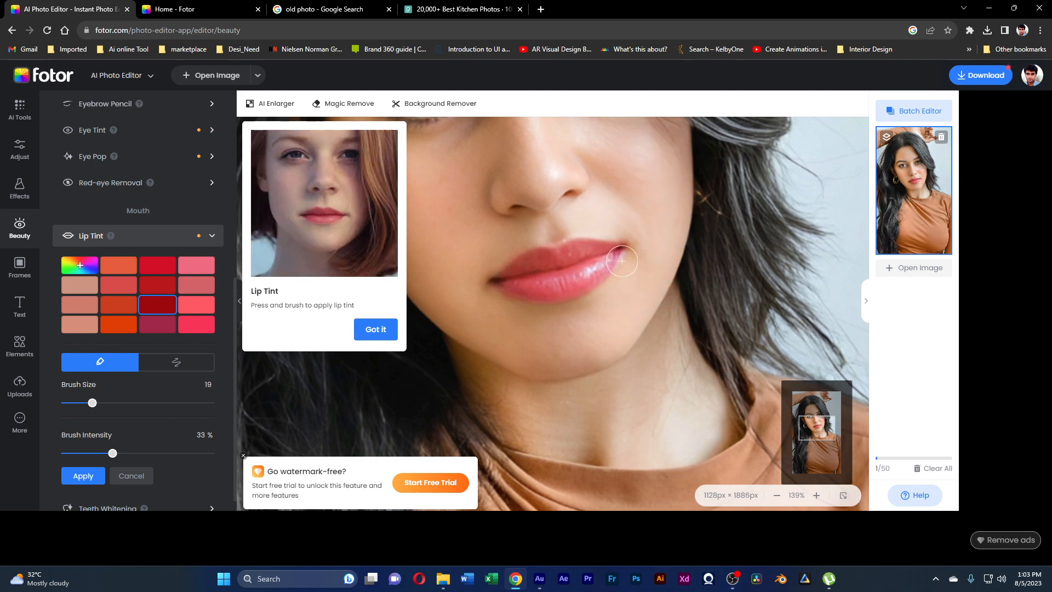
Compare the full retouched portrait with the original photo, and apply the Lip Tint
scroll(492, 307, down, 10)
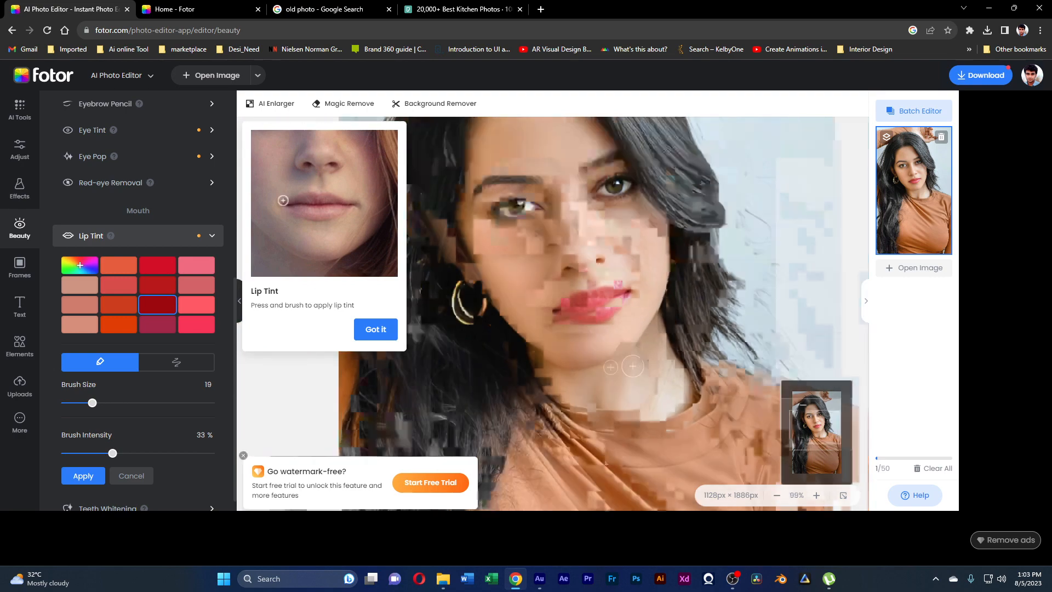
scroll(624, 372, down, 3)
scroll(603, 345, up, 3)
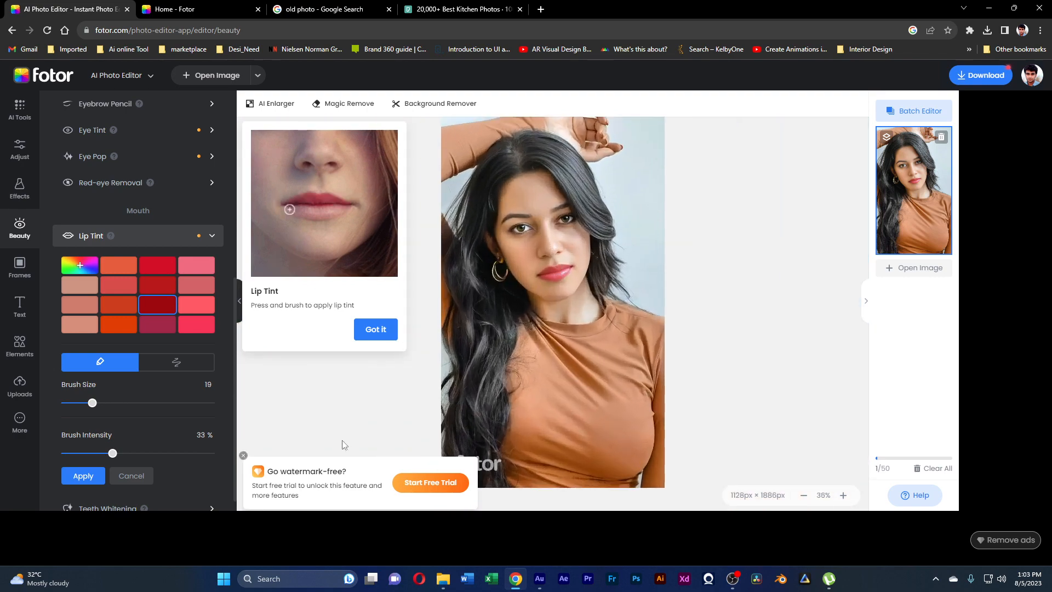
click(243, 456)
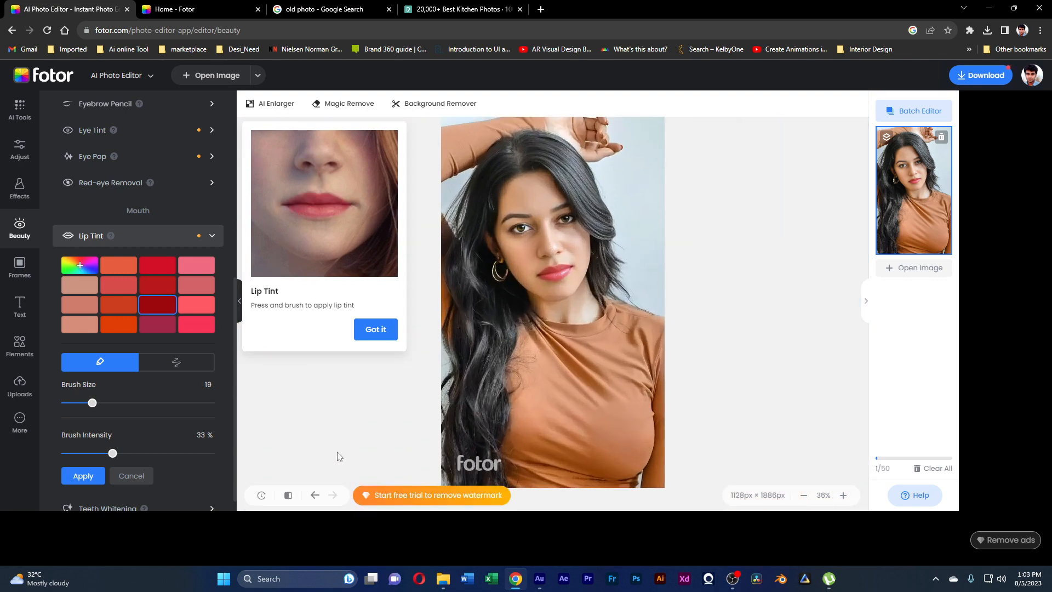
click(286, 502)
click(286, 501)
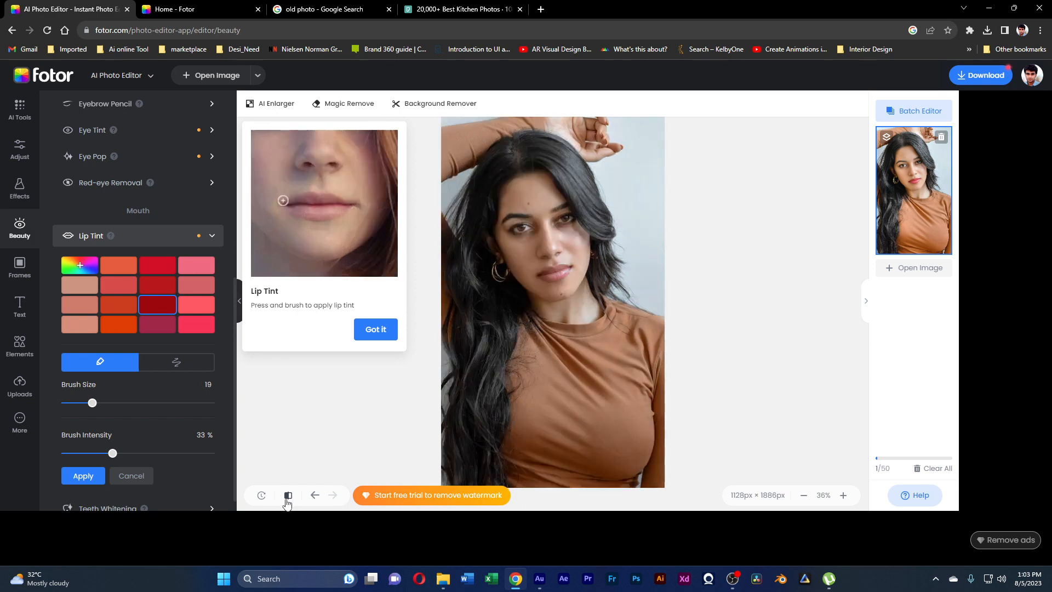
click(287, 500)
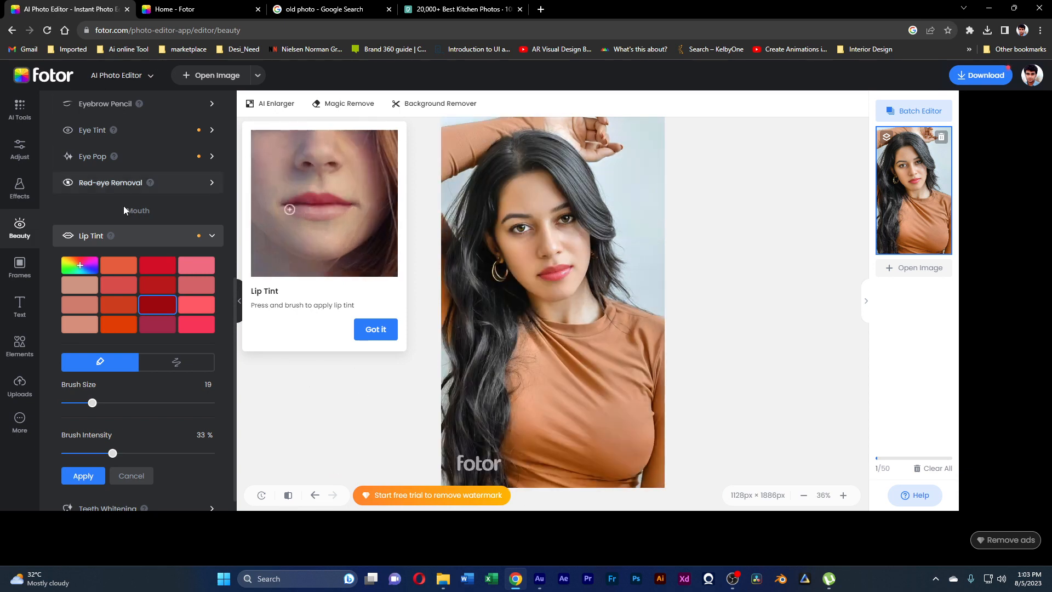
click(83, 475)
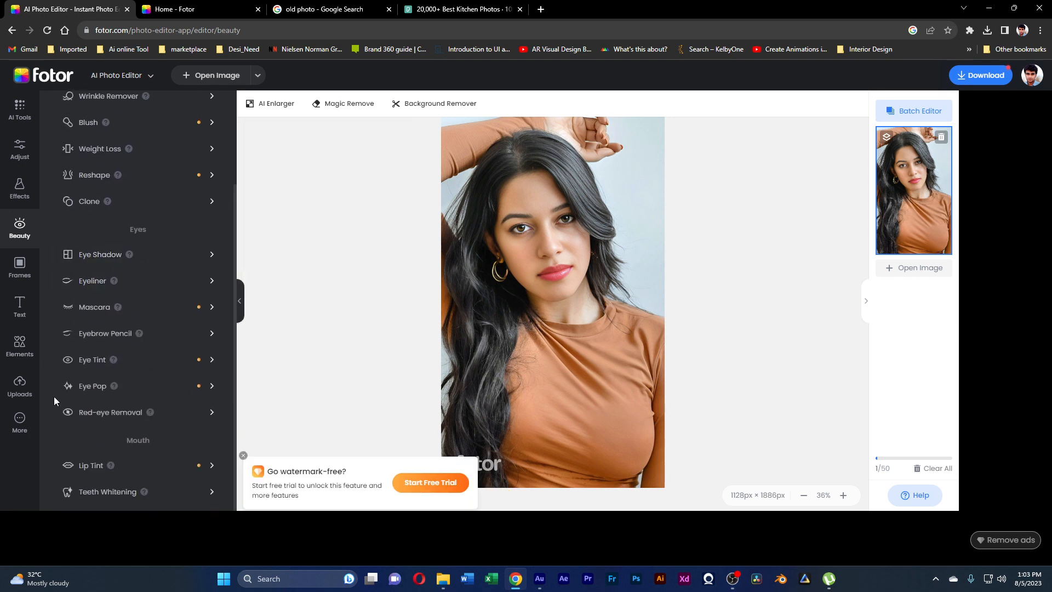
Try the brown, the beige-and-white and the light blue Classy frames on the portrait, and close the category without applying one
scroll(179, 417, up, 3)
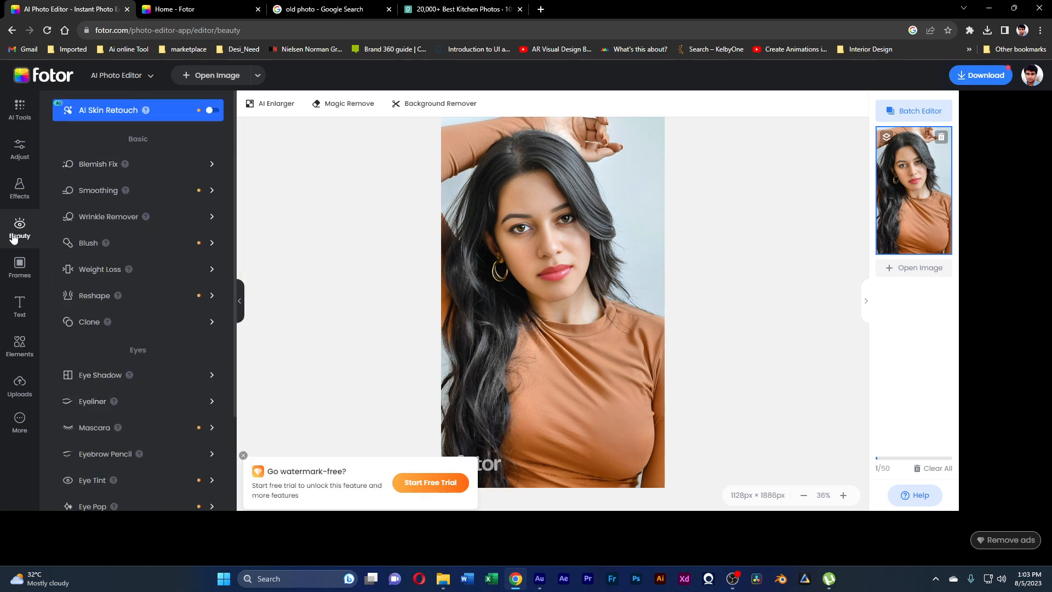
click(20, 268)
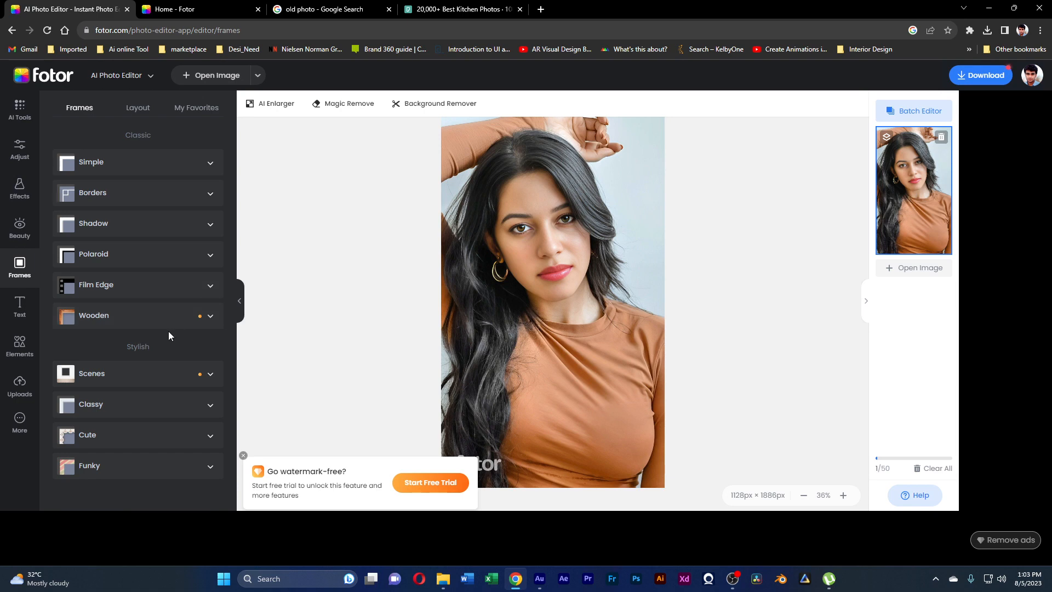
click(102, 408)
scroll(155, 329, down, 2)
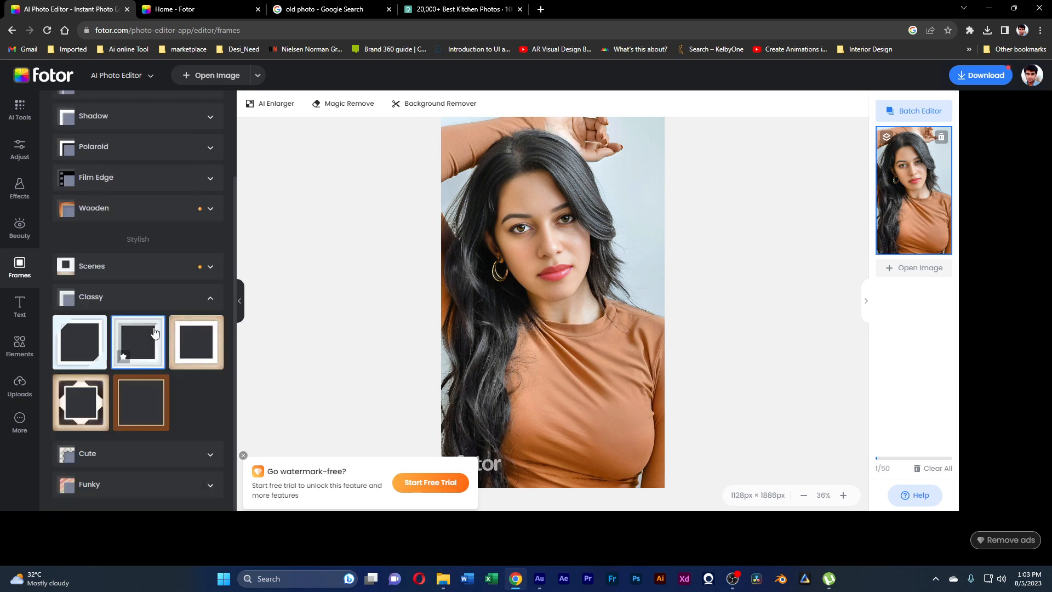
click(146, 412)
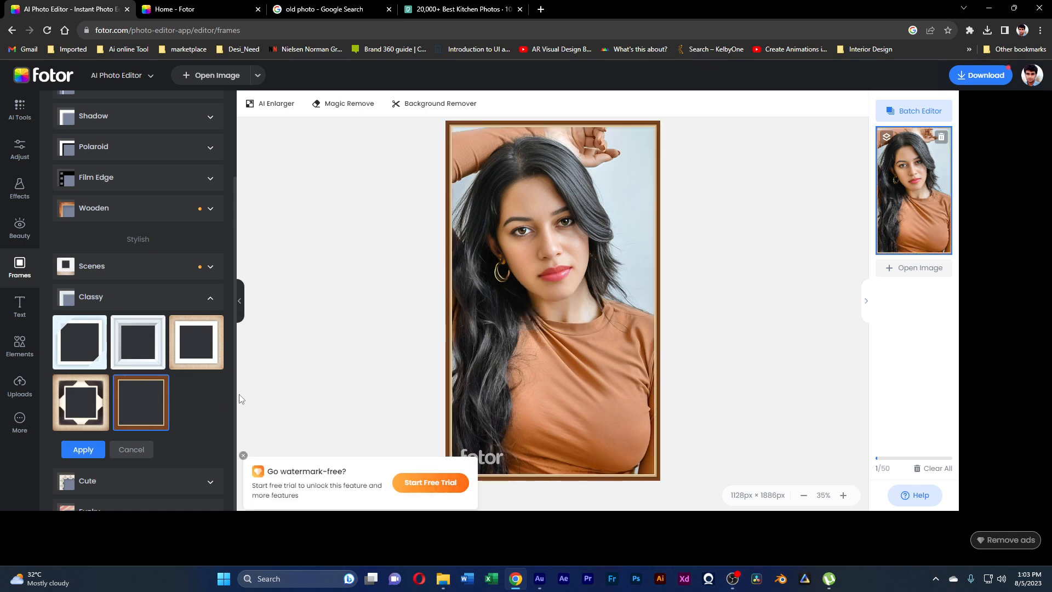
click(196, 342)
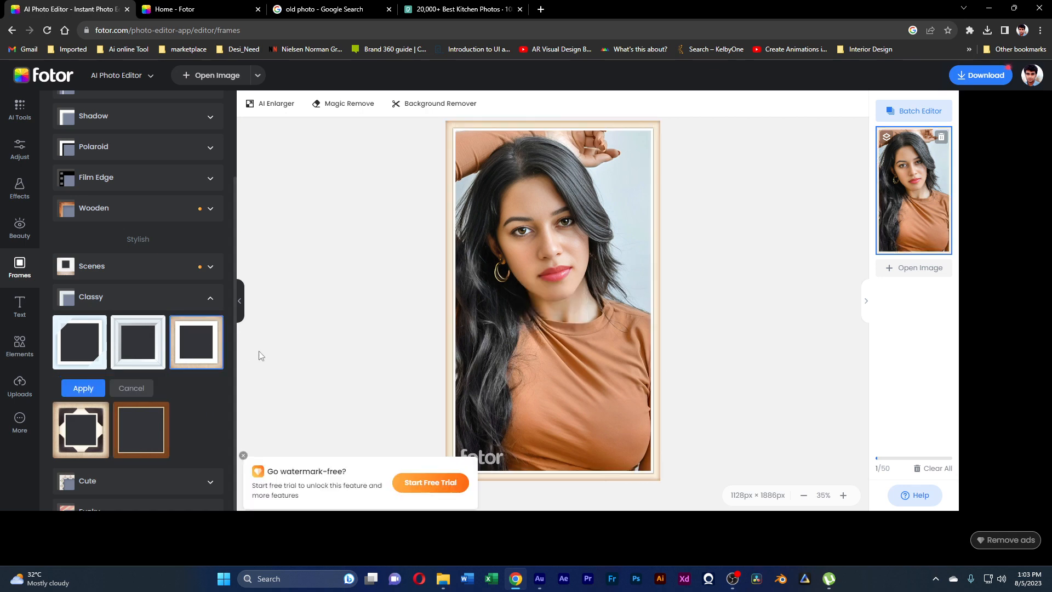
click(81, 344)
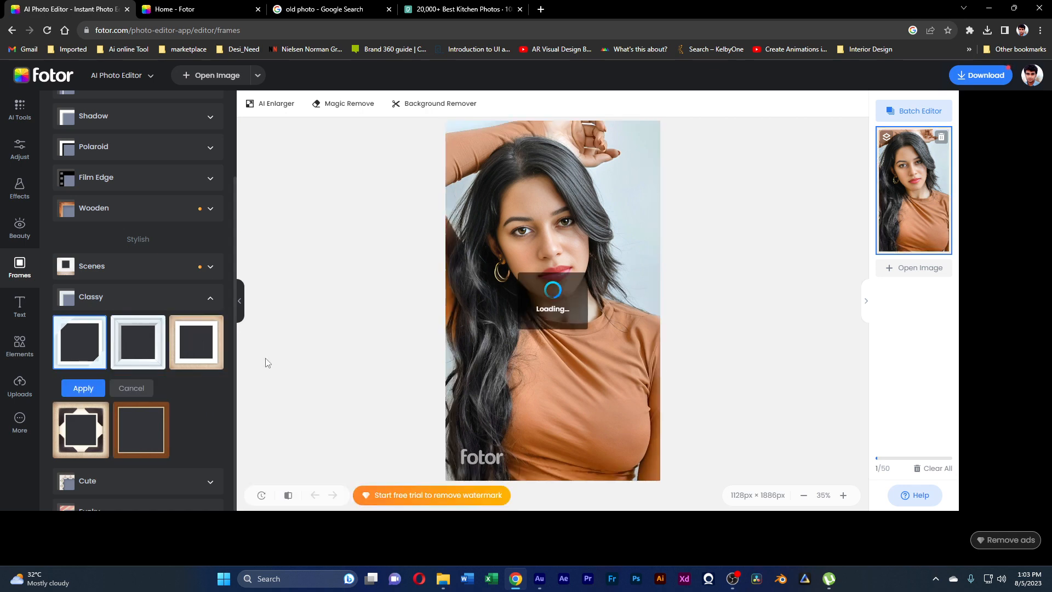
scroll(125, 356, down, 2)
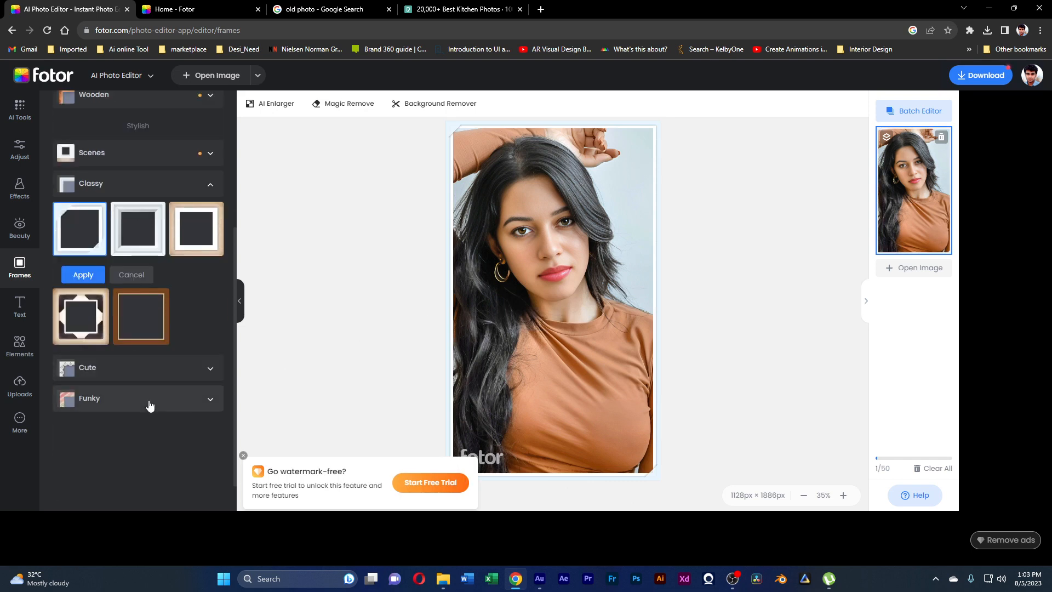
scroll(132, 351, up, 4)
scroll(122, 444, down, 3)
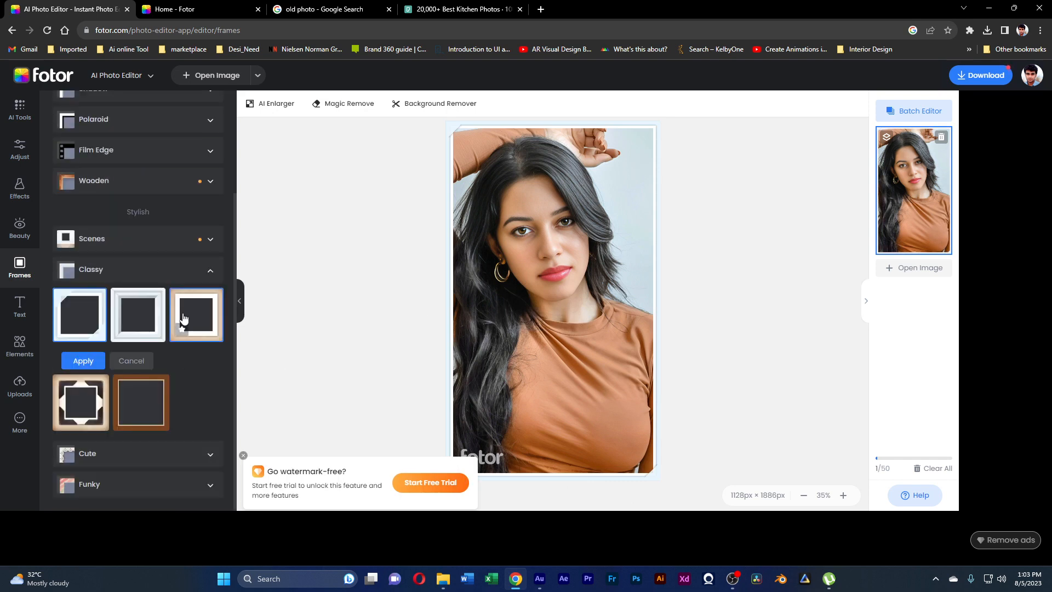
click(170, 274)
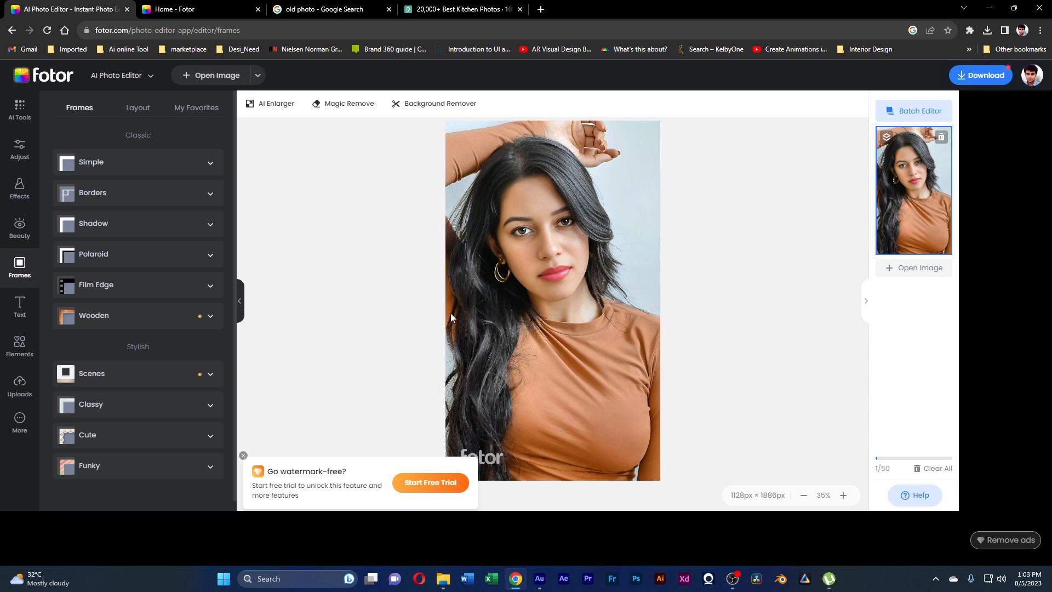
scroll(610, 350, down, 2)
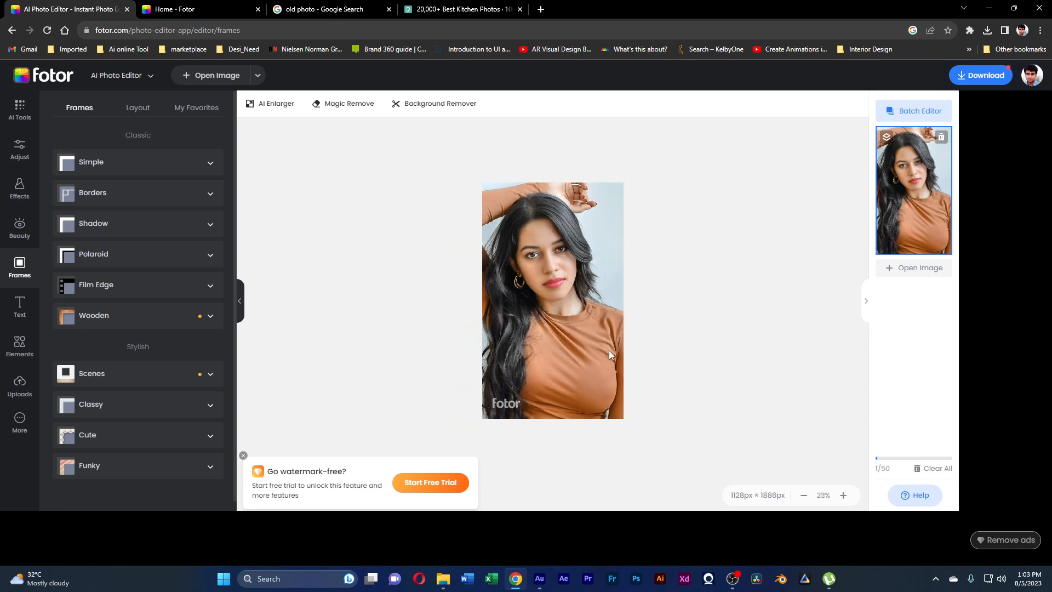
scroll(553, 252, up, 4)
scroll(554, 252, up, 1)
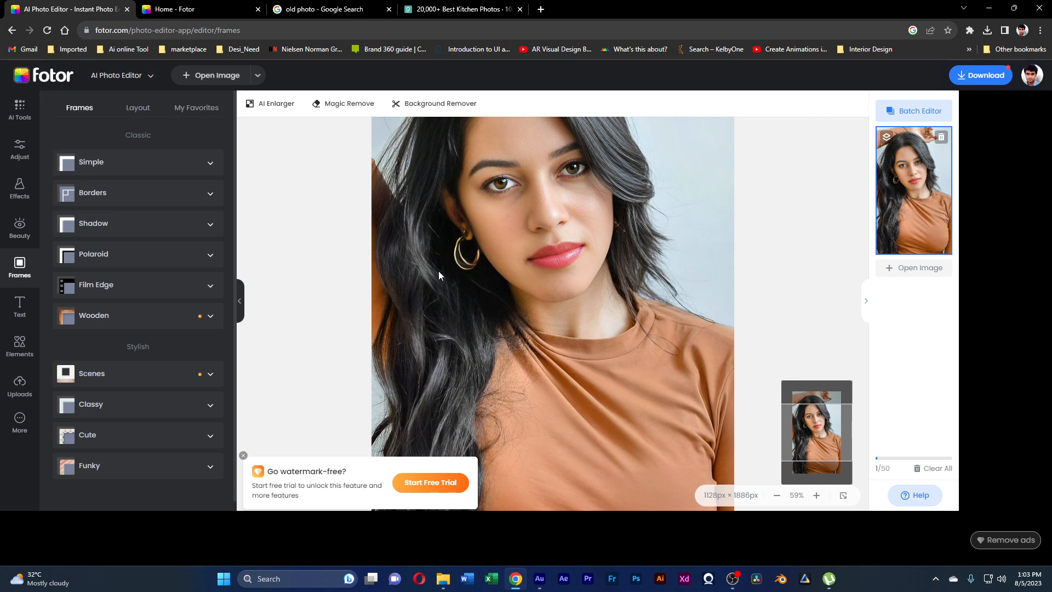
scroll(506, 245, down, 1)
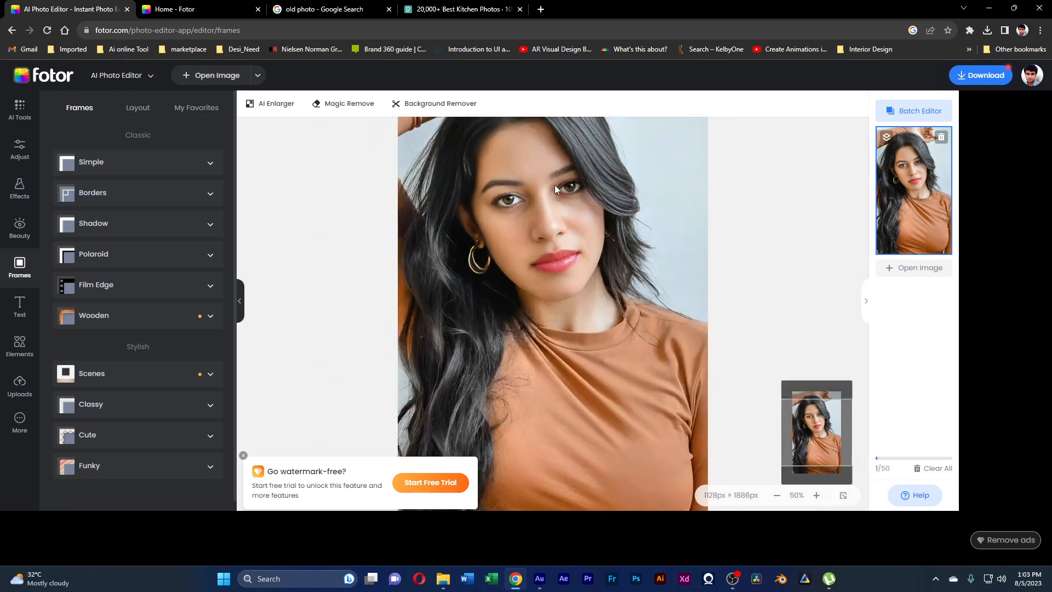